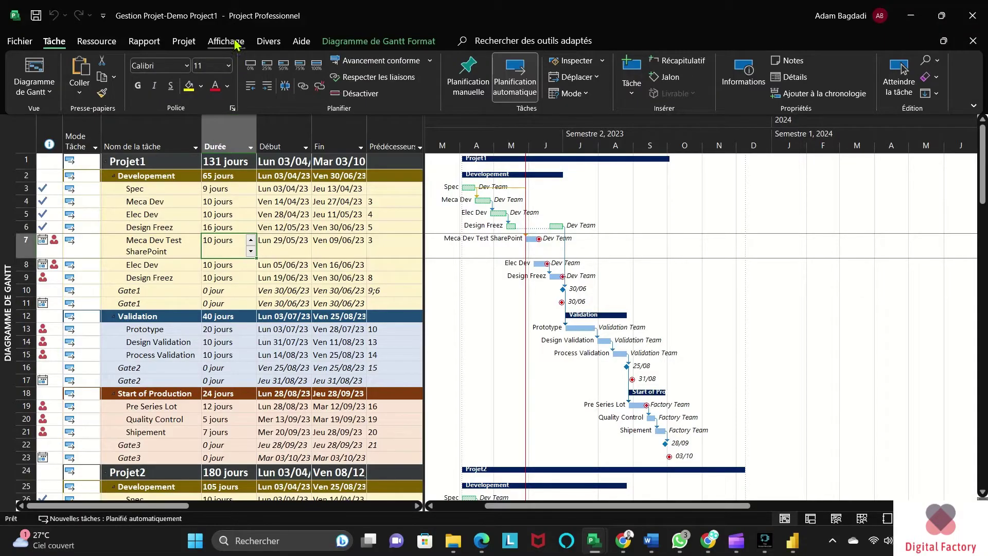
Show the Tables dropdown in the Affichage tab's Données group
left_click(227, 42)
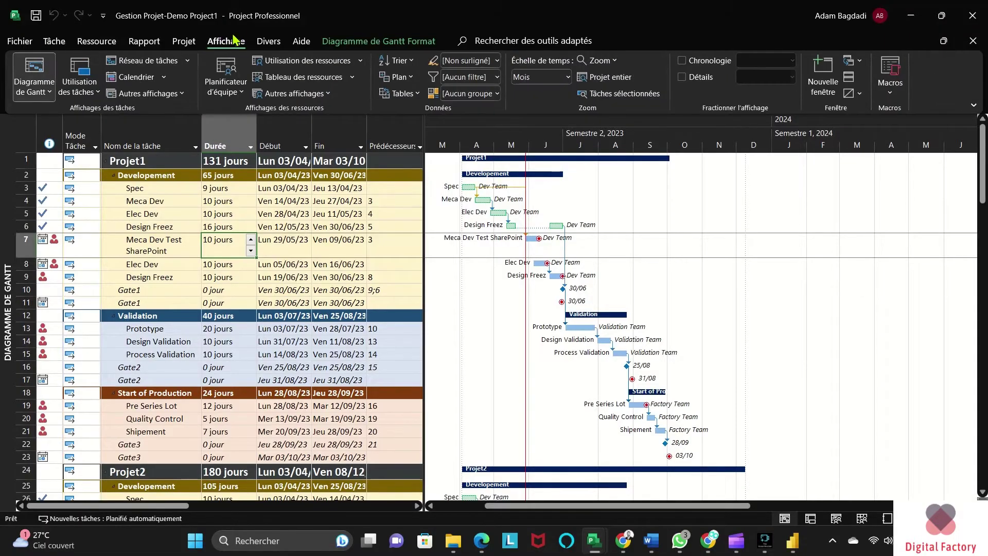
left_click(400, 94)
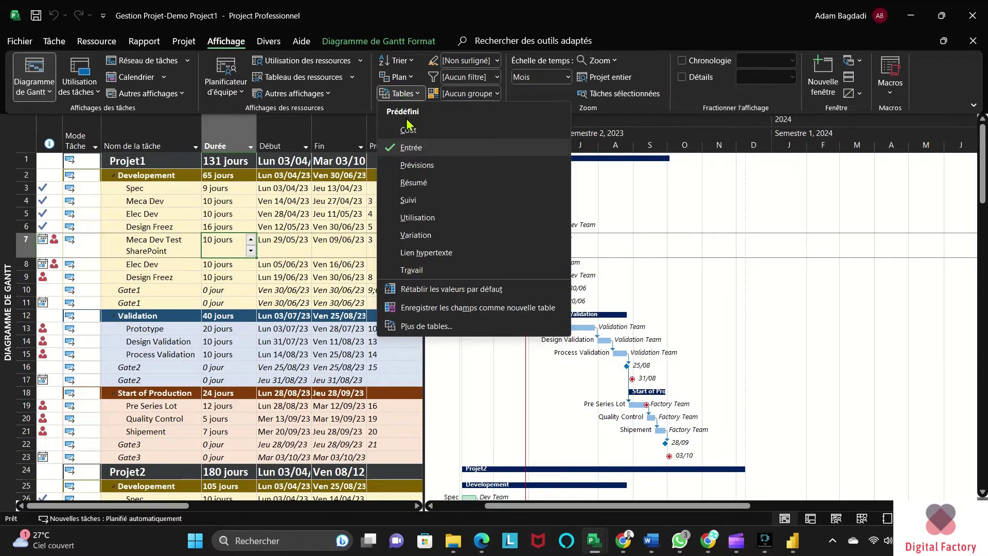
Open the Exporter table definition from the full list of task tables for editing
left_click(427, 326)
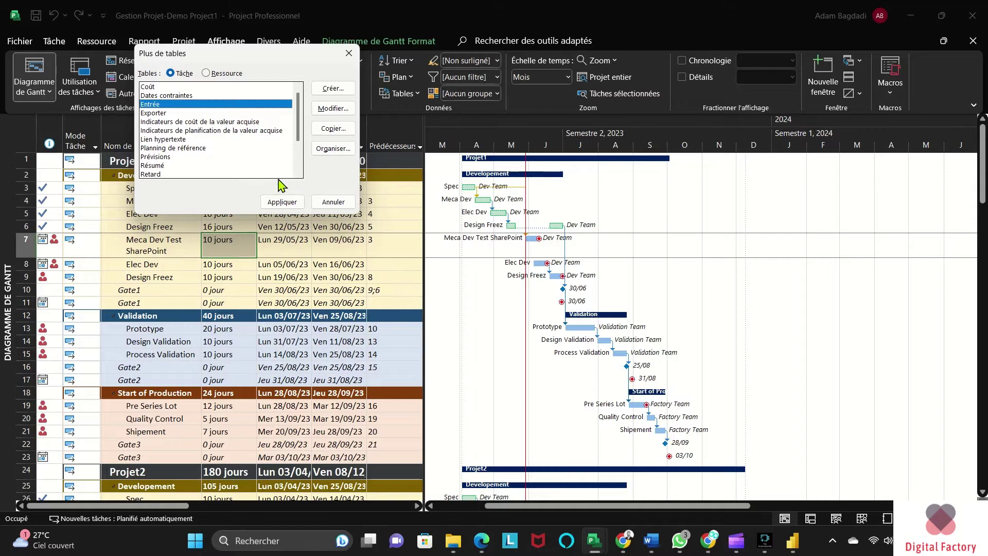
left_click(206, 113)
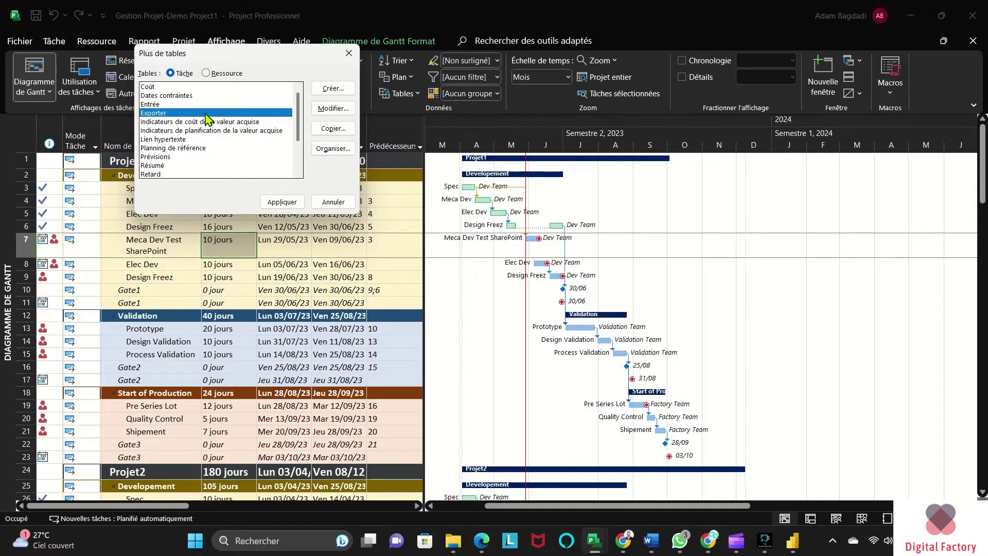
left_click(333, 109)
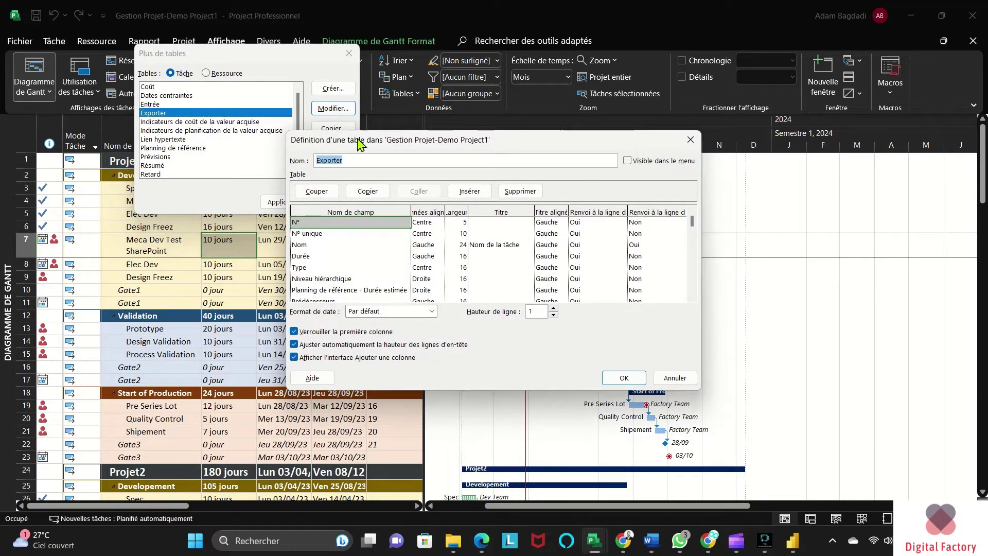
Delete the fields after Fin, including Retard de nivellement, Début de référence and Fin de référence through Reprendre
left_click_drag(693, 220, 694, 225)
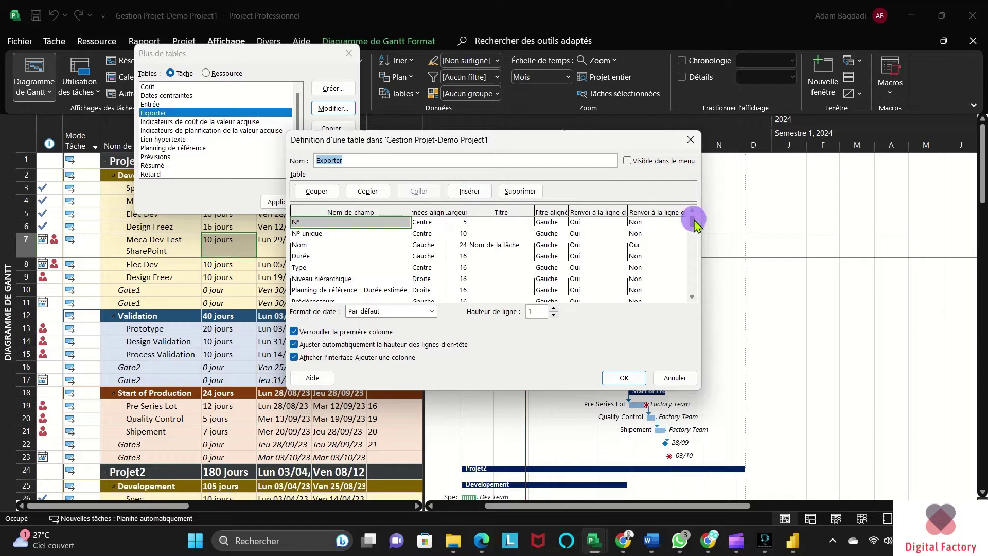
left_click(538, 194)
left_click(539, 194)
left_click(538, 194)
left_click(541, 194)
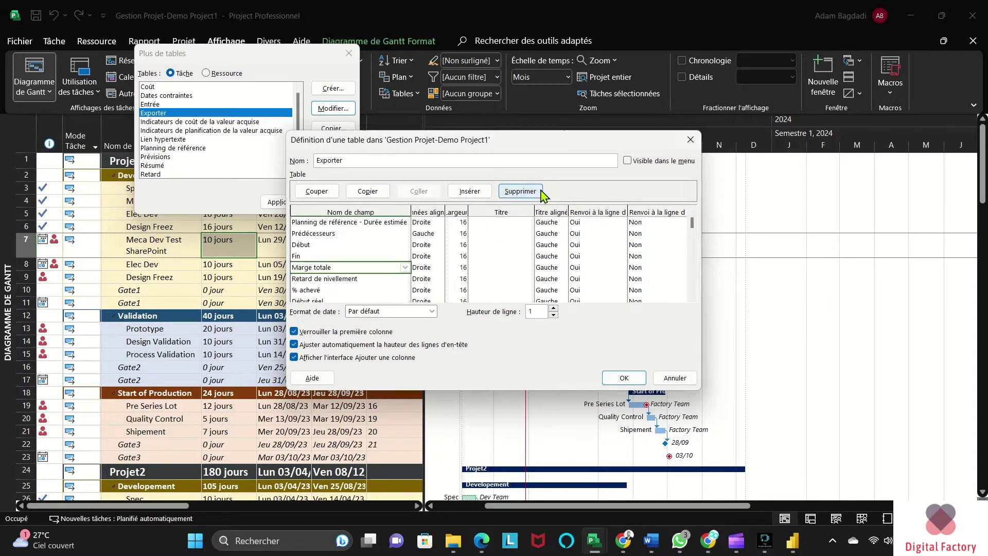
left_click(542, 195)
left_click(542, 195)
left_click(542, 196)
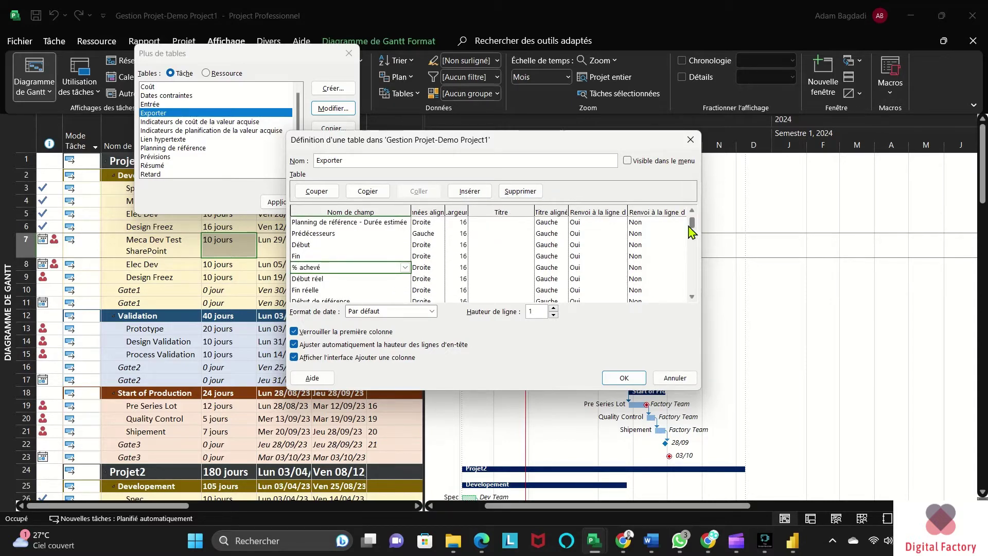
left_click_drag(693, 221, 693, 226)
left_click(315, 256)
left_click(520, 195)
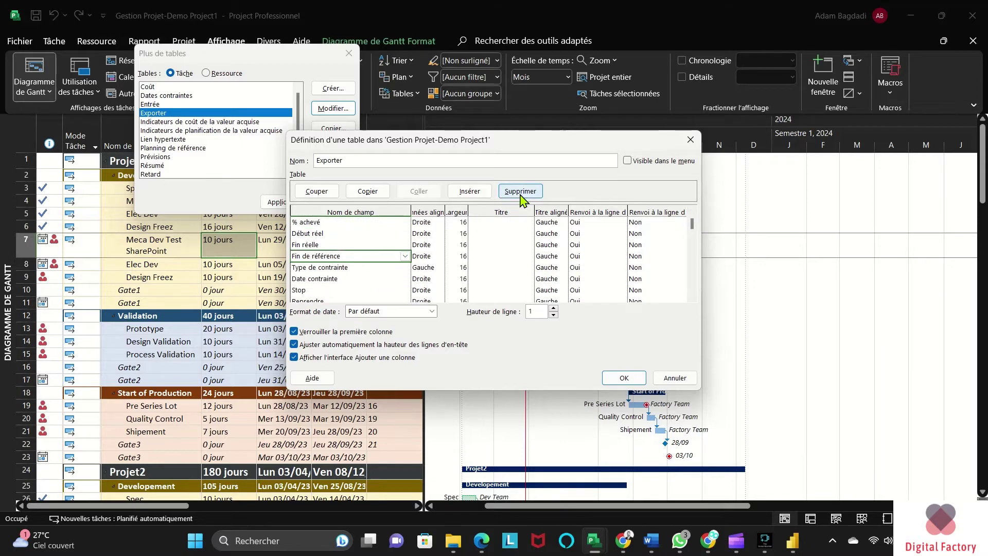
left_click(520, 196)
left_click(521, 195)
left_click(520, 195)
left_click(520, 195)
left_click(520, 196)
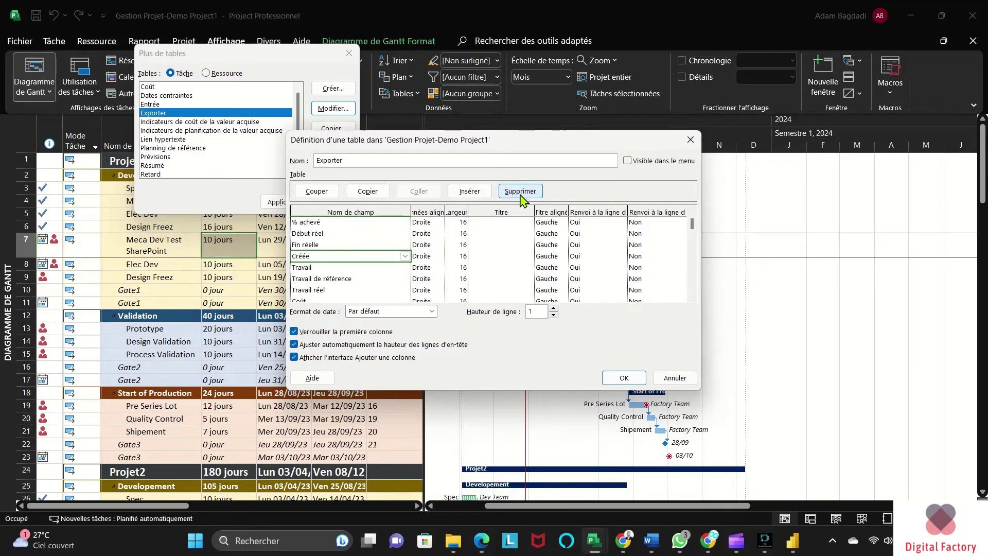
Delete Créée, Priorité, Jalon, Report, unité, Texte4–Texte8 and every remaining field after Catégorie
left_click(520, 192)
key("Down")
left_click(521, 191)
left_click(523, 191)
left_click(525, 192)
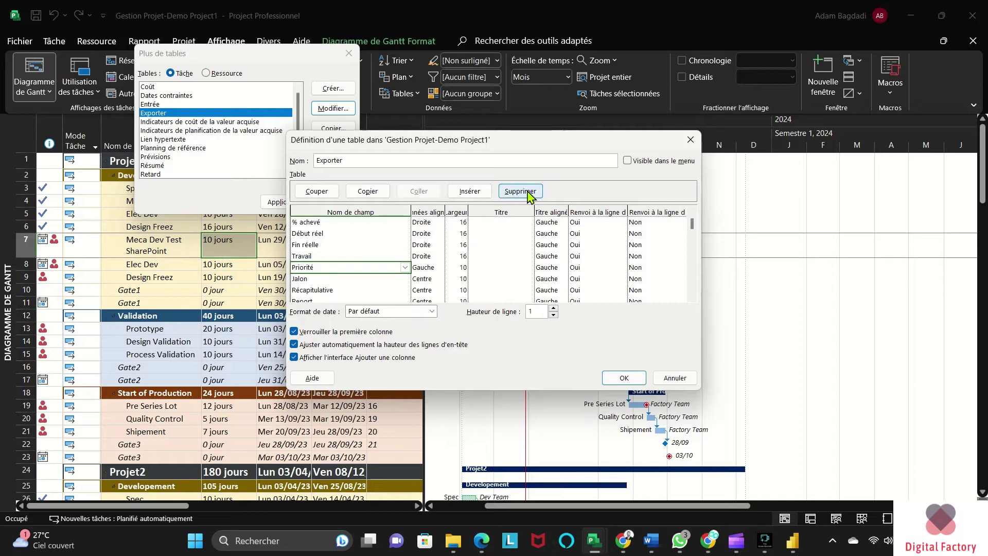
left_click(520, 191)
left_click(520, 192)
left_click(324, 279)
left_click(521, 191)
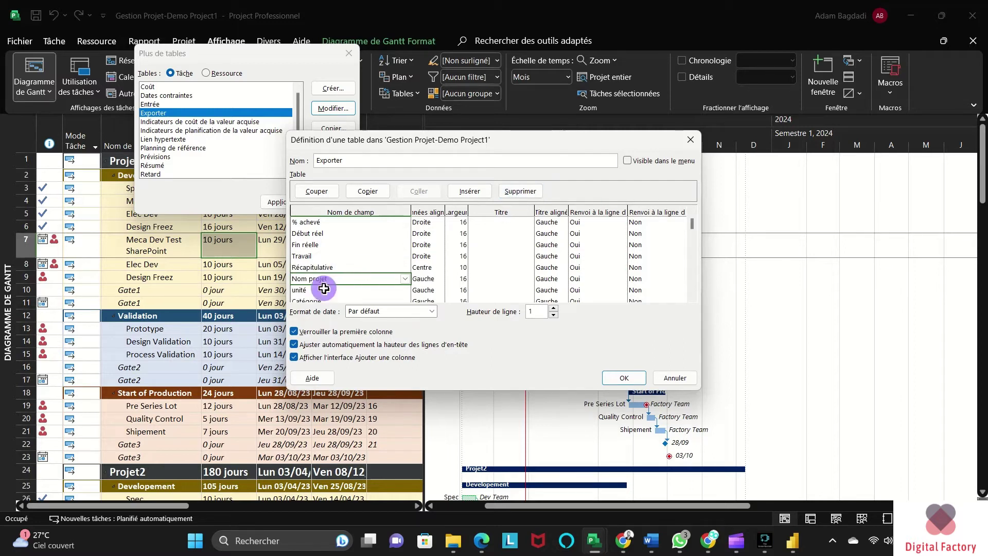
left_click(324, 289)
left_click(521, 191)
scroll(690, 226, "down", 2)
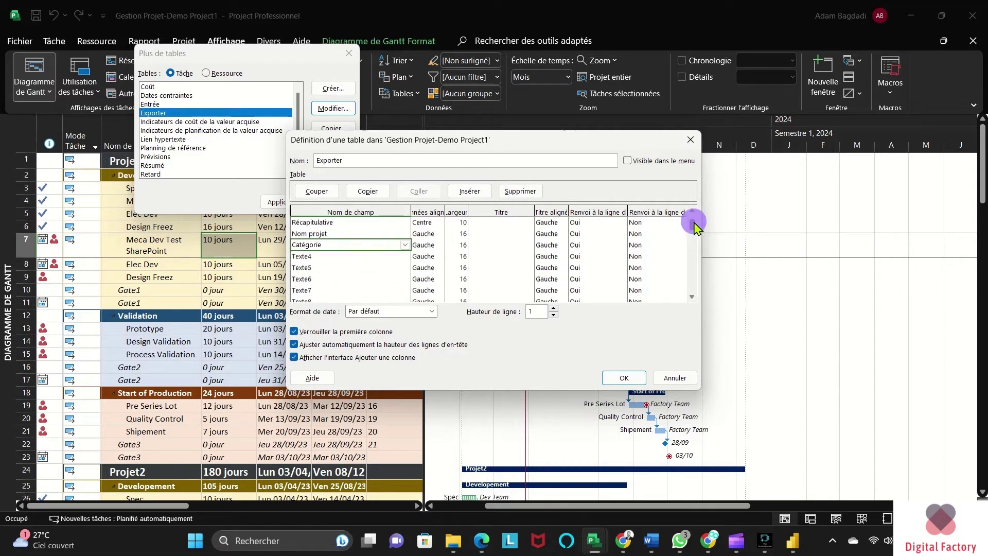
left_click(519, 193)
left_click(519, 194)
left_click(520, 194)
left_click(520, 194)
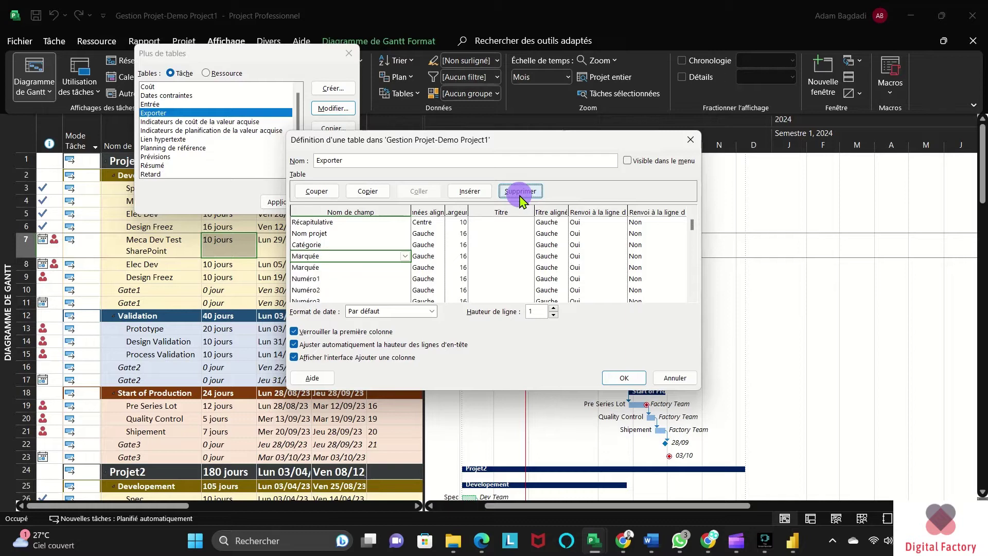
left_click(520, 194)
left_click(520, 193)
left_click(521, 193)
left_click(520, 193)
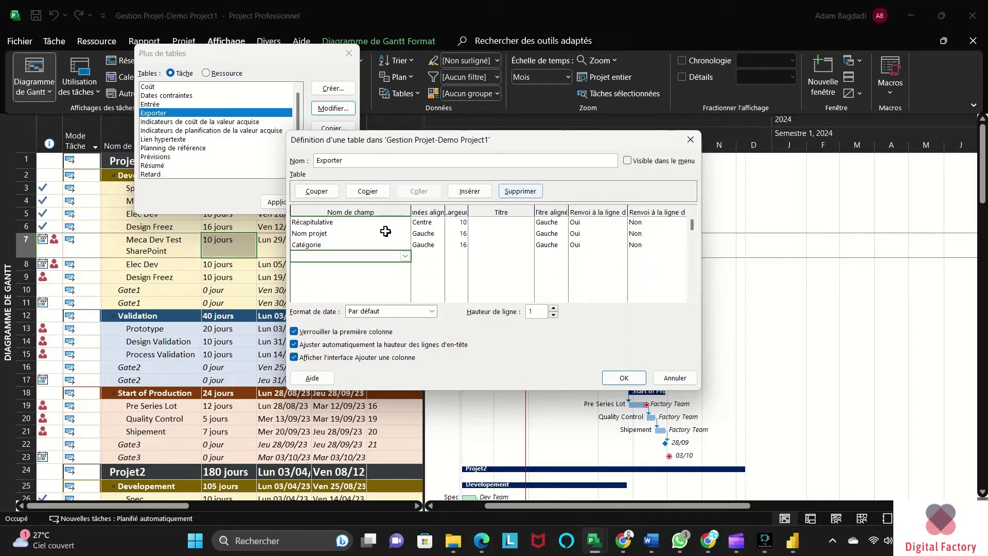
Add Début de référence2 and Fin de référence2, and save the table as Export Power BI
type("Début de ")
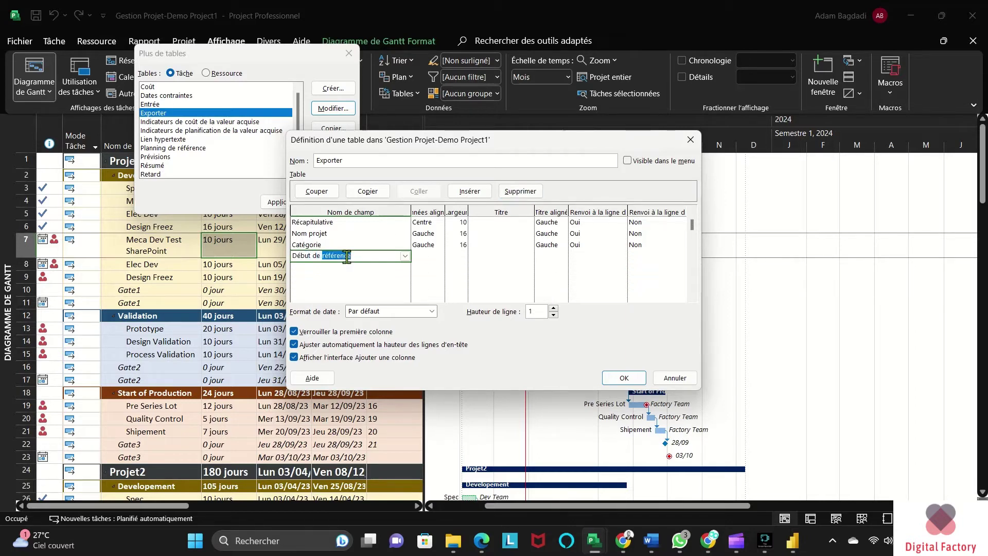
type("référence2")
key("Return")
type("Fin de r")
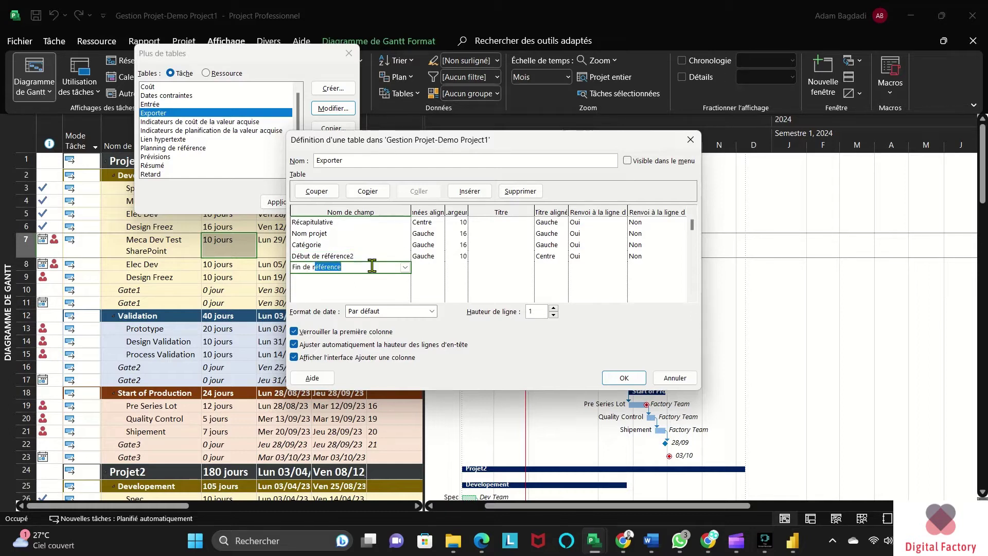
type("éférence2")
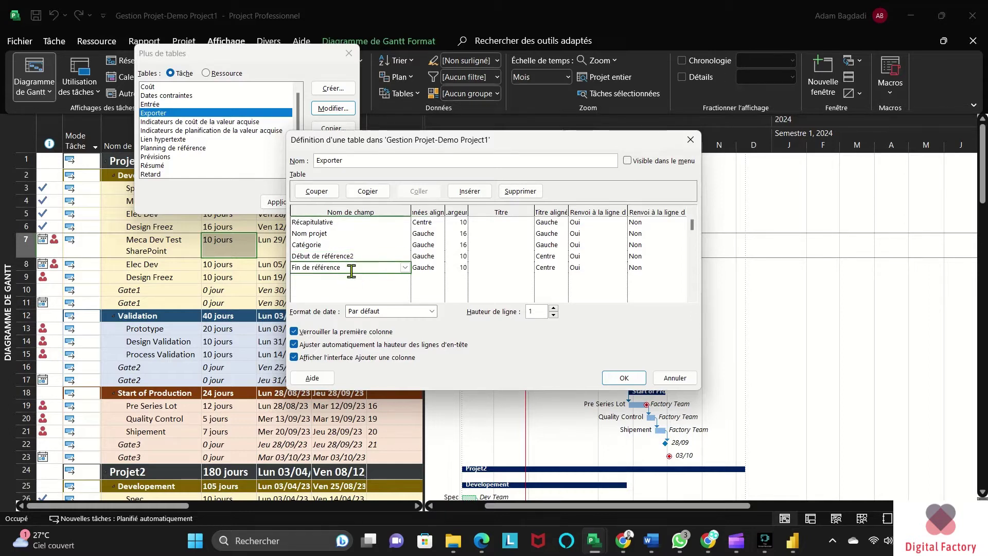
key("Return")
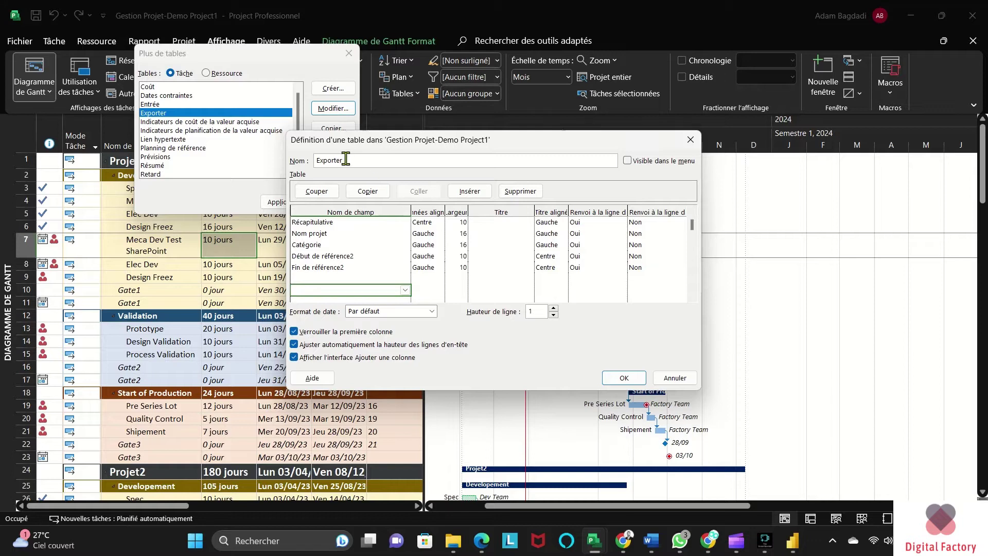
left_click(365, 161)
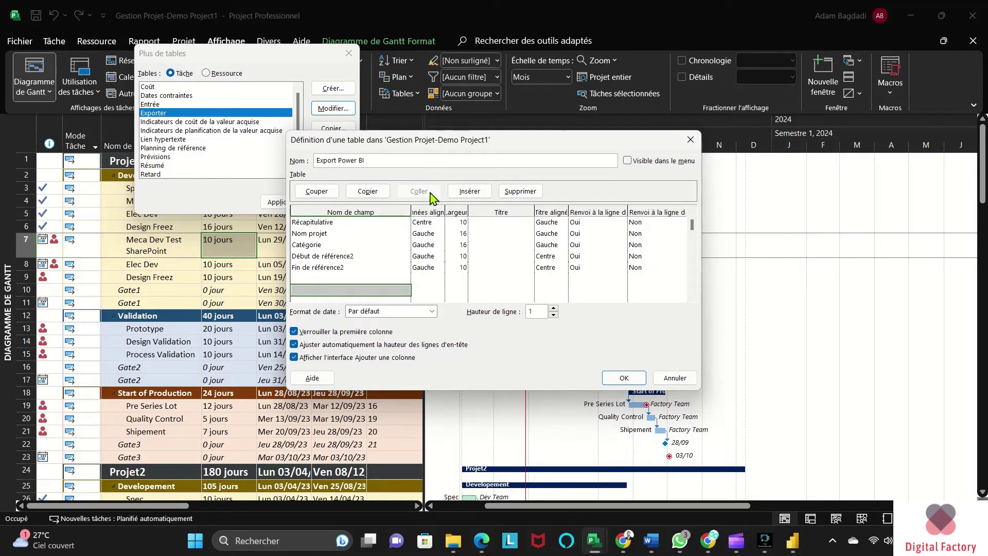
left_click(621, 378)
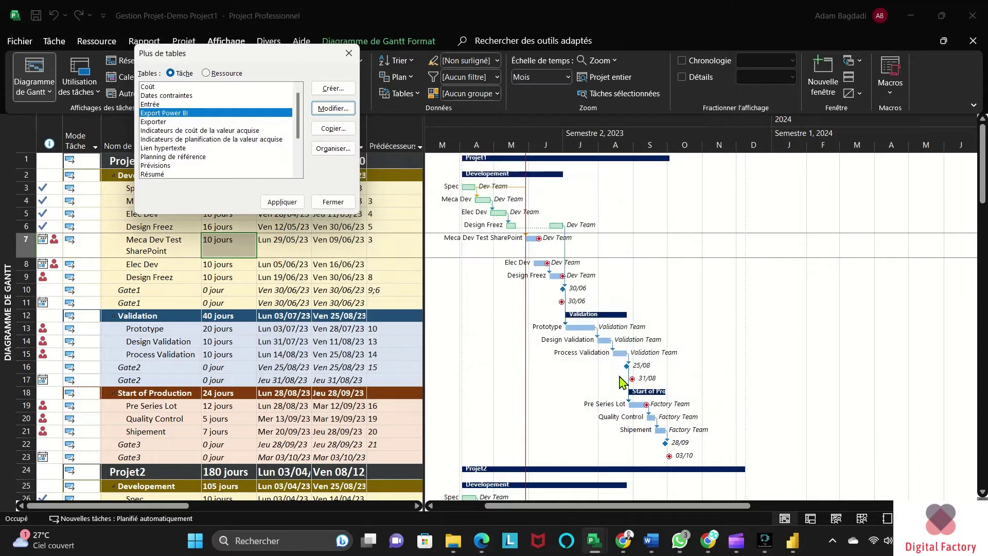
Apply Export Power BI to the sheet, revert to the Entrée table, then go to Fichier
left_click(282, 202)
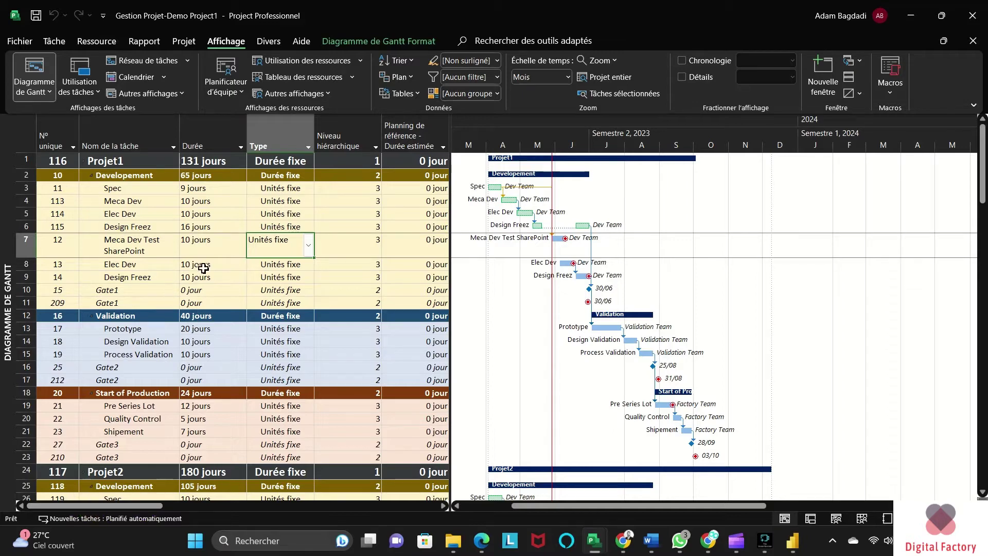
left_click(419, 95)
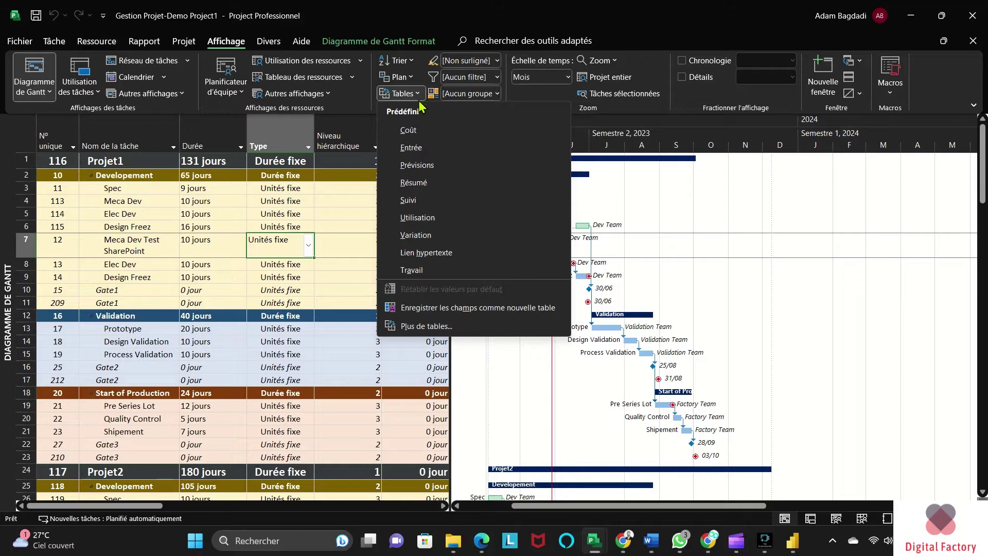
left_click(417, 147)
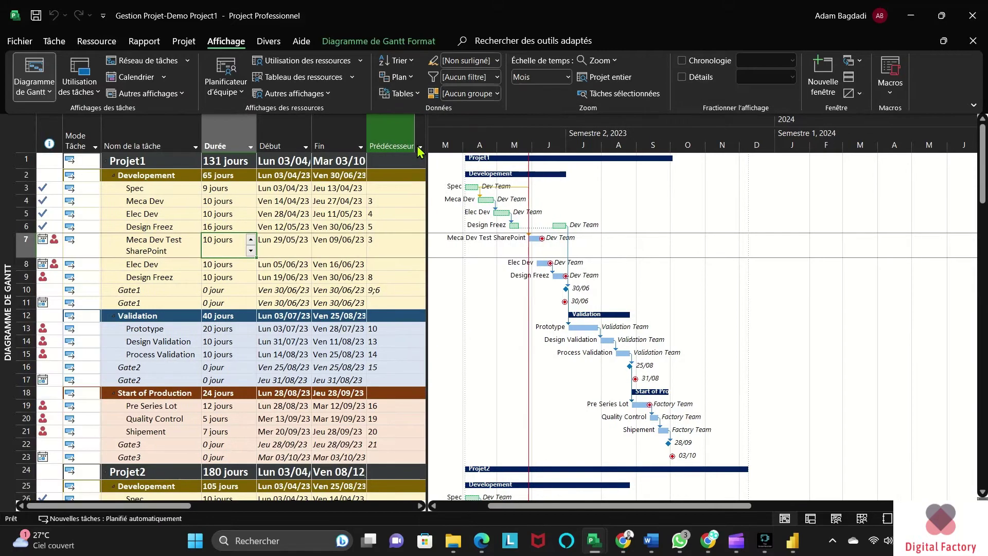
left_click_drag(144, 505, 144, 506)
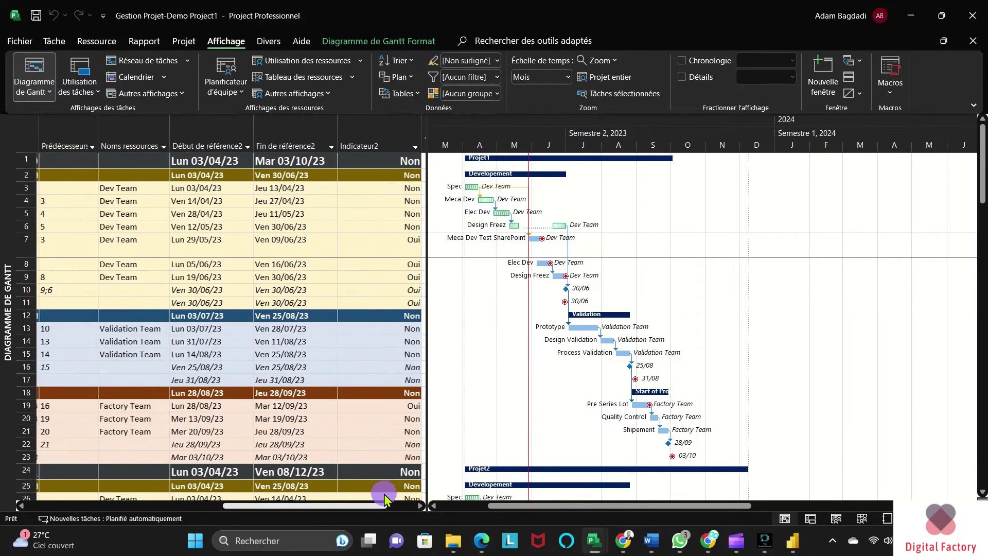
left_click(20, 41)
Save the project to Bureau as Excel workbook Gestion Projet-Demo Project_Power_BI_Export
left_click(49, 289)
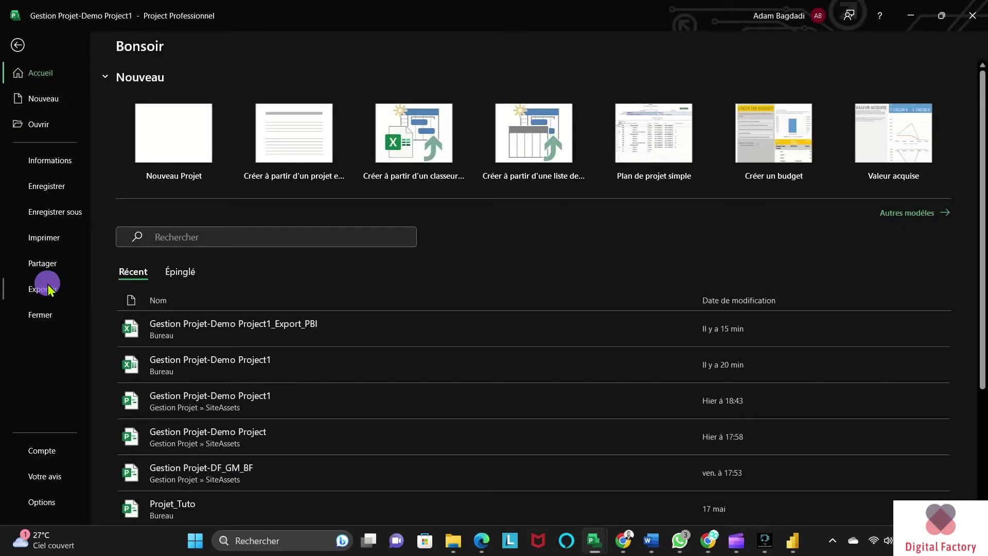
left_click(165, 126)
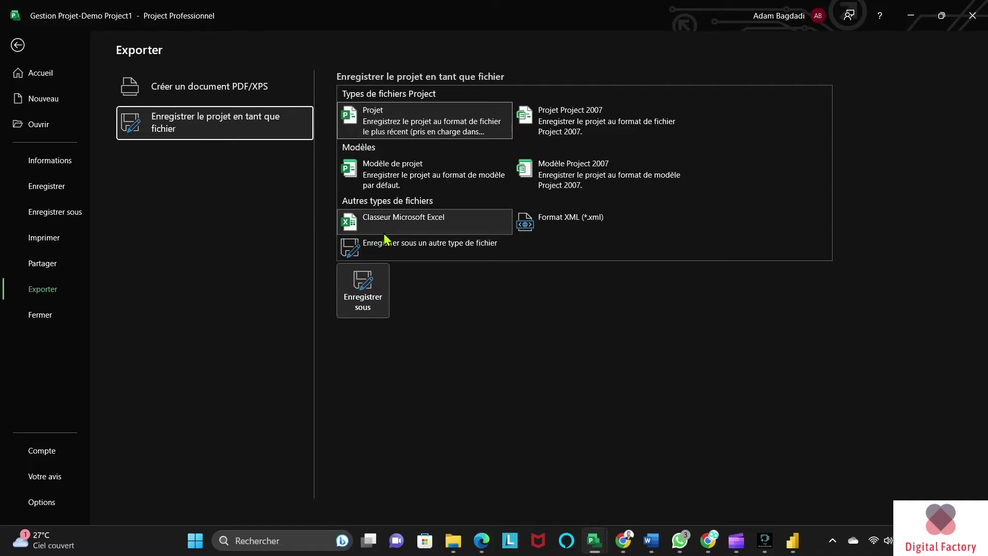
double_click(390, 224)
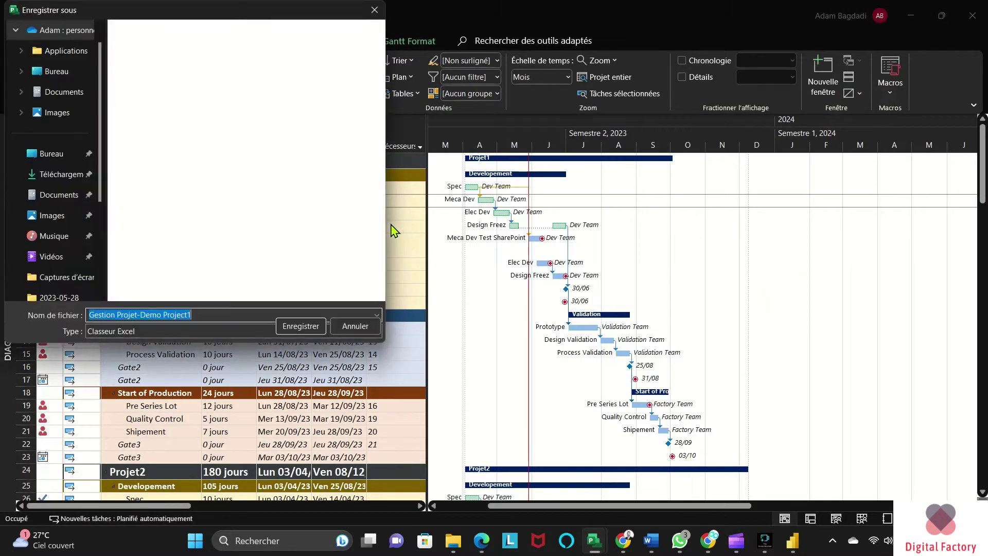
left_click(51, 187)
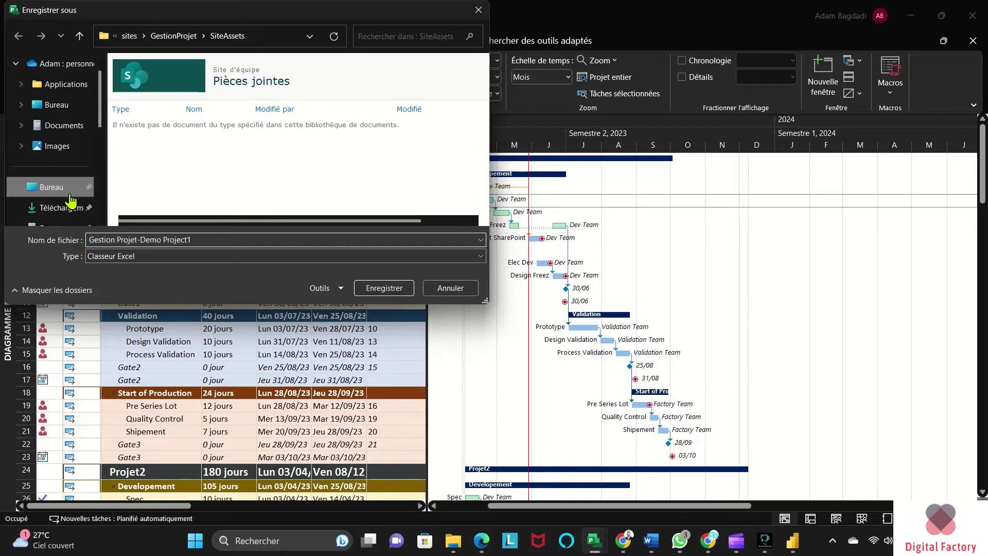
key("BackSpace")
type("_Power_BI_Export")
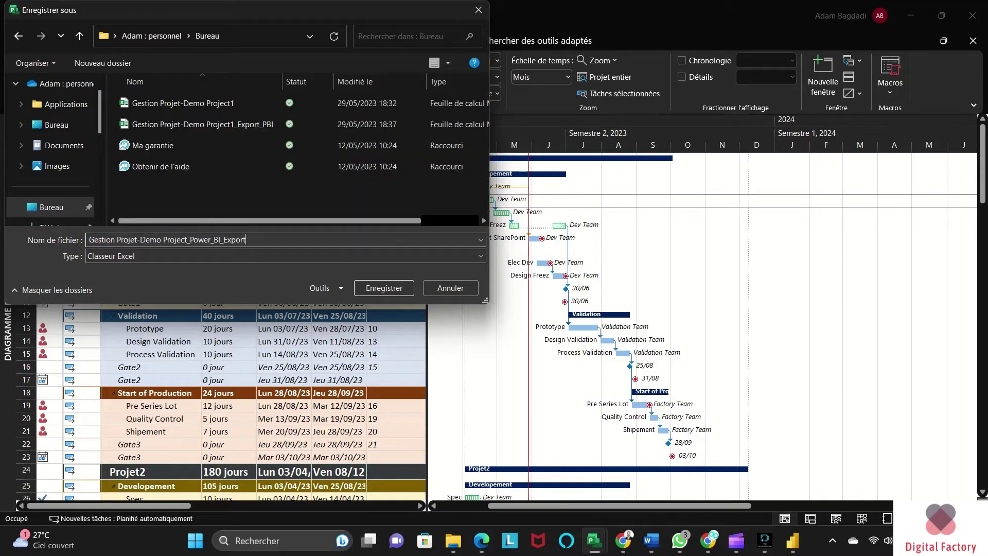
left_click(390, 292)
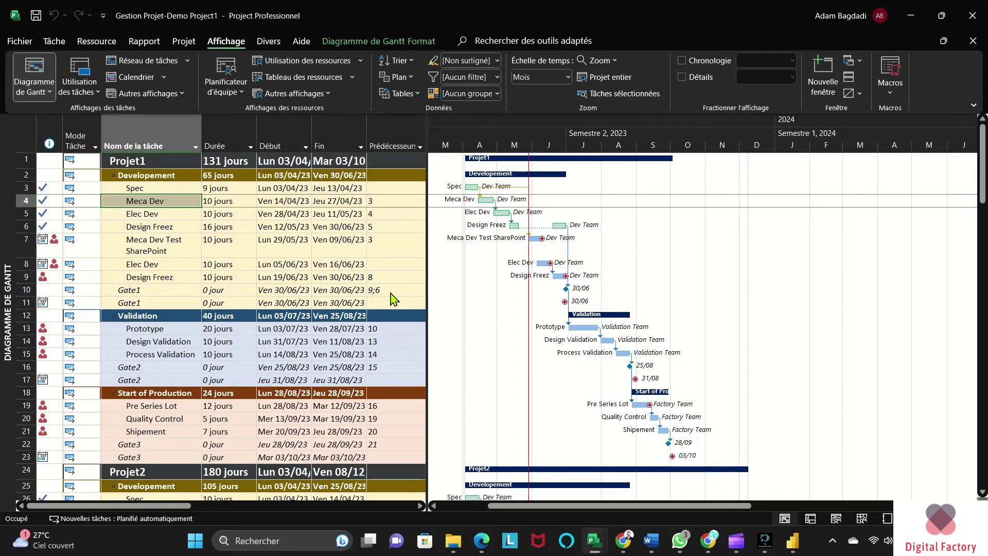
Export selected data using a new mapping that includes task information
left_click(553, 408)
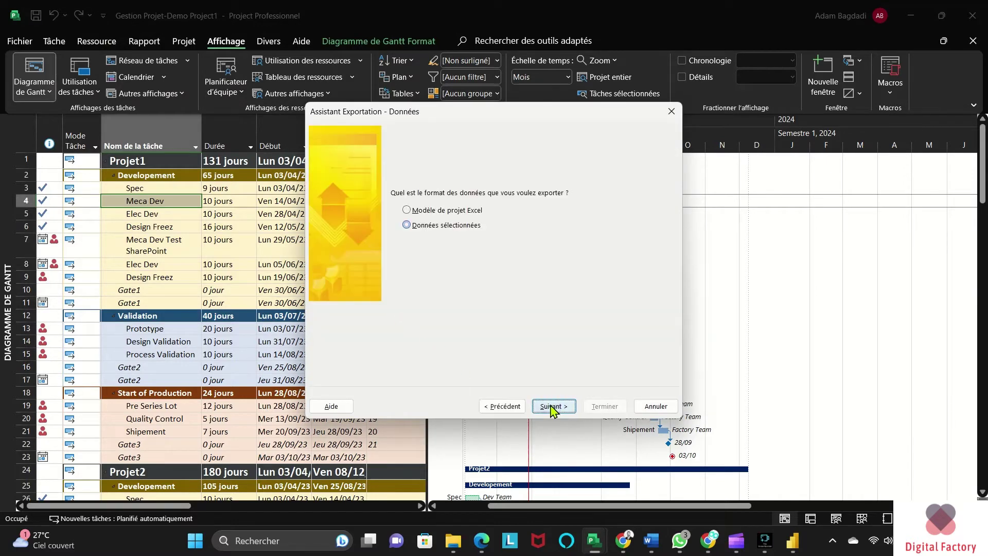
left_click(553, 407)
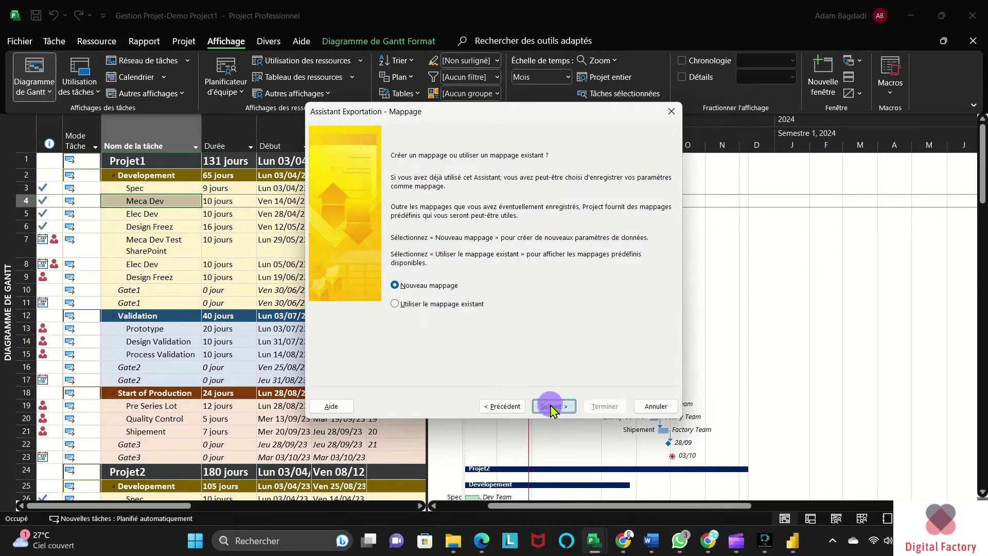
left_click(552, 408)
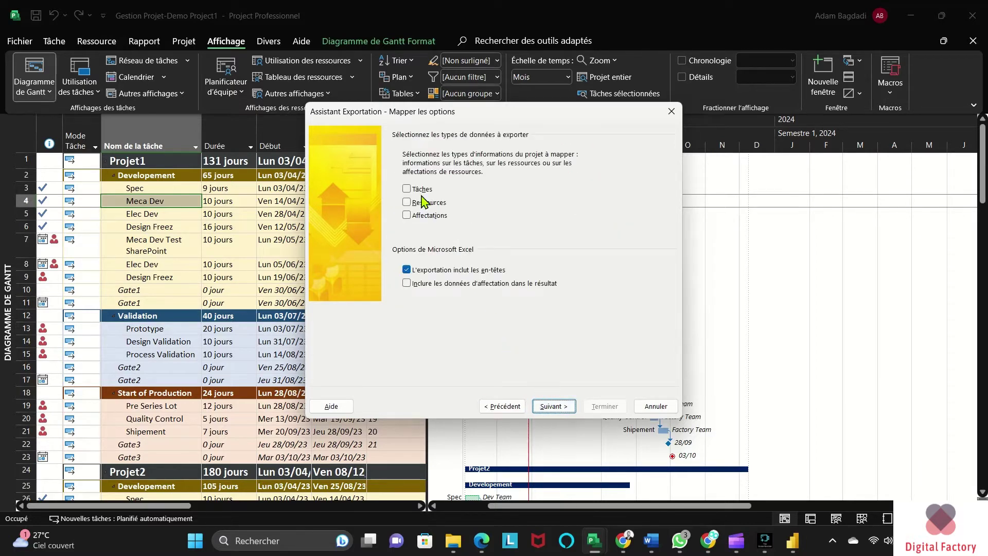
left_click(421, 189)
left_click(556, 406)
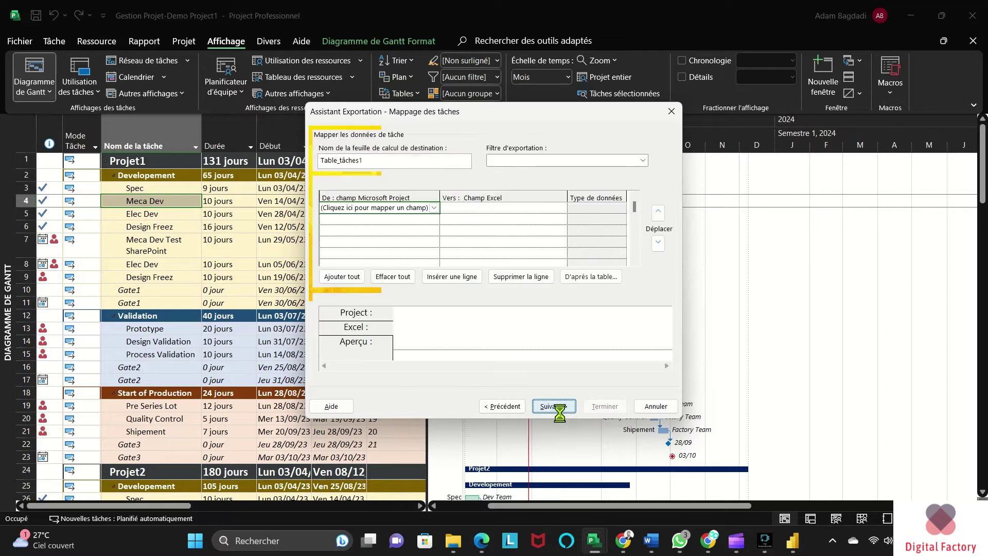
Fill the task mapping from the Export Power BI table, with N° unique moved ahead of N°
left_click(587, 277)
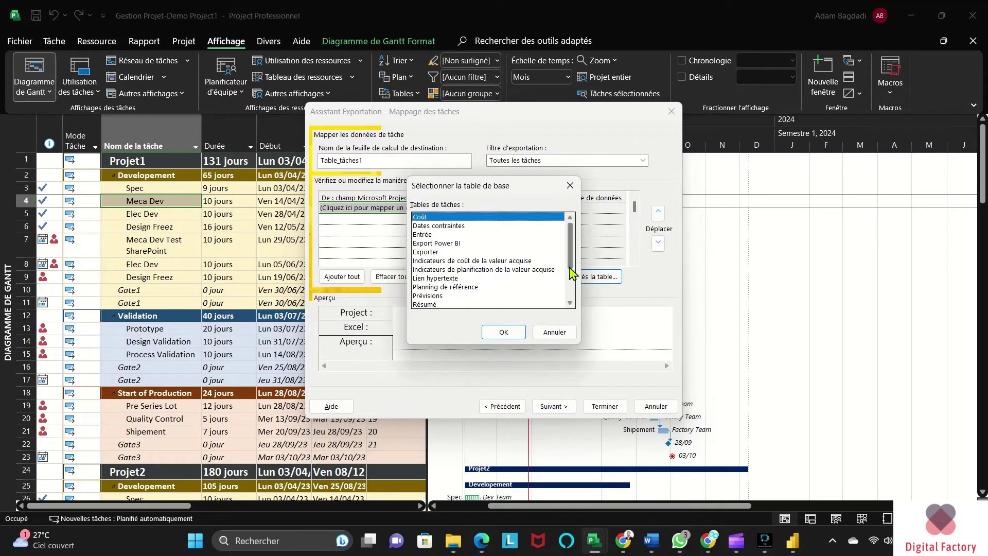
left_click(467, 244)
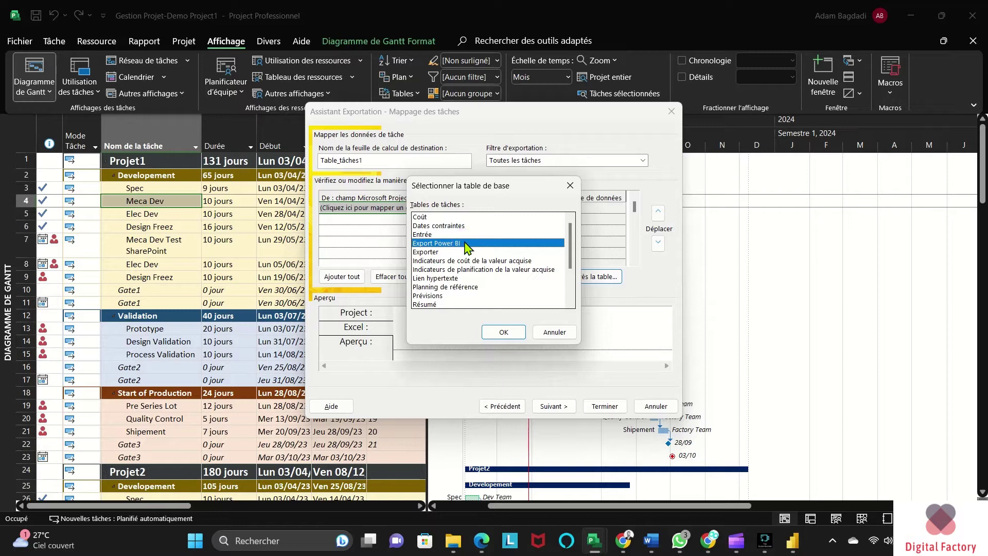
left_click(498, 333)
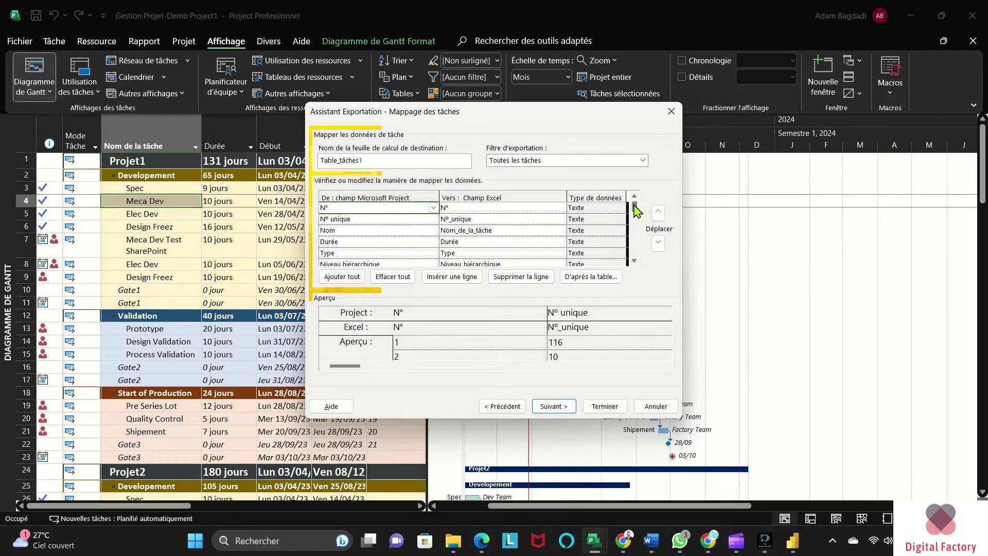
left_click(658, 243)
left_click_drag(634, 207, 634, 216)
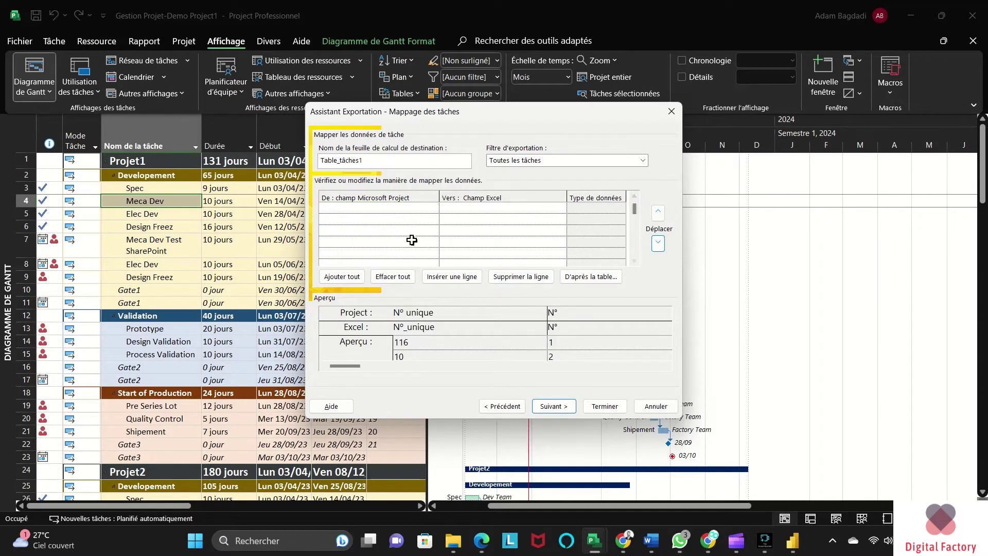
scroll(410, 238, "down", 3)
scroll(391, 232, "down", 3)
scroll(391, 233, "down", 2)
scroll(393, 237, "down", 2)
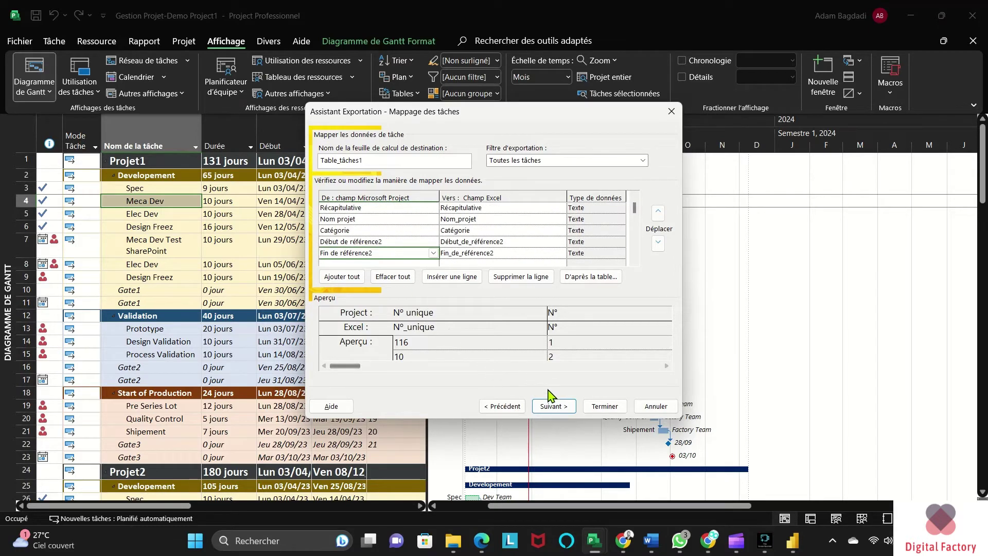
left_click(553, 406)
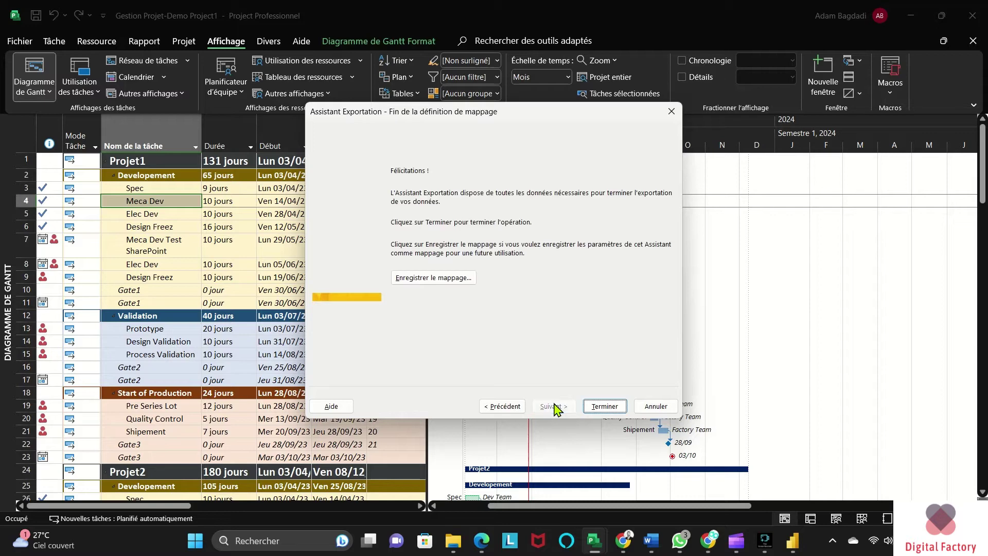
Save the mapping as Mappage PowerBI Export, finish the export, and start an Excel import in Power BI
left_click(463, 280)
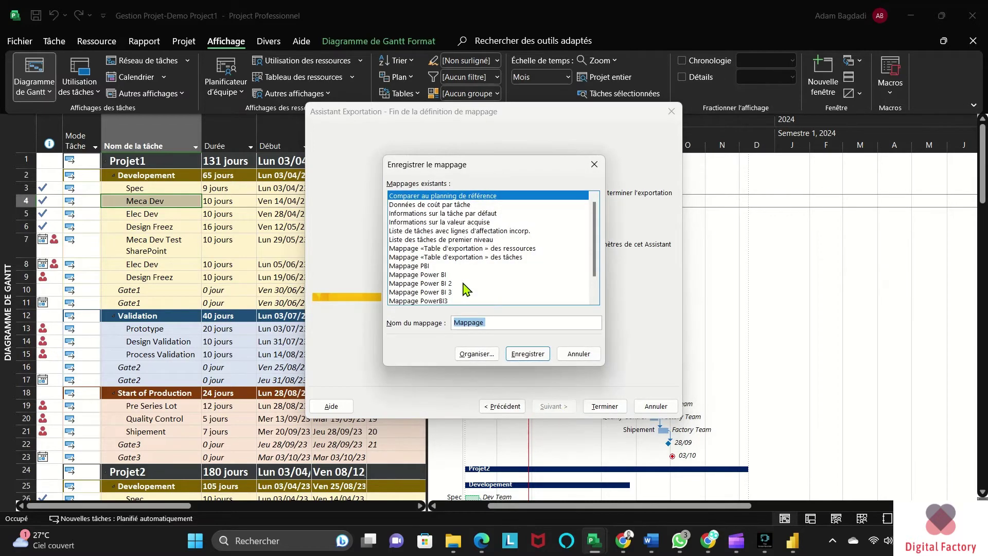
left_click(486, 322)
type("PowerBI Export")
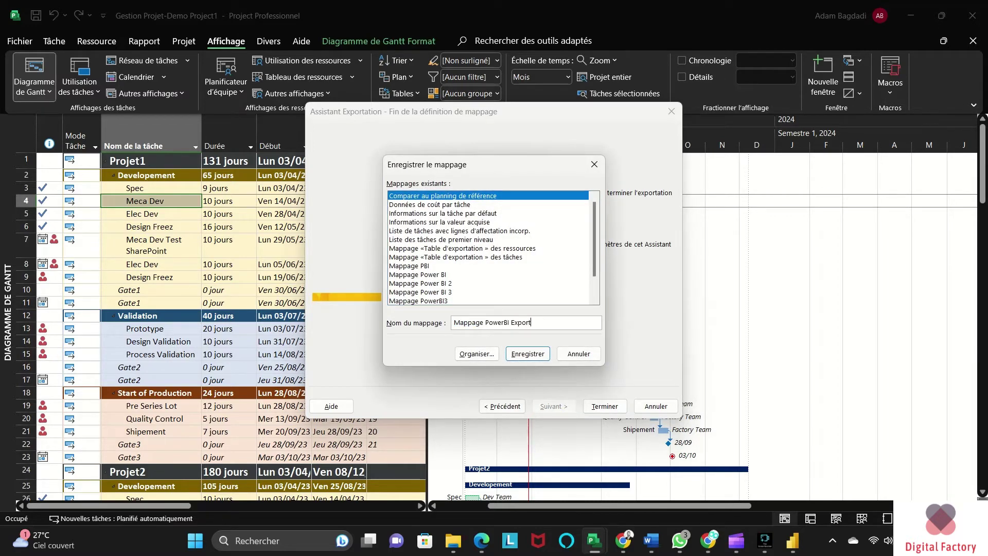
left_click(534, 354)
left_click(605, 406)
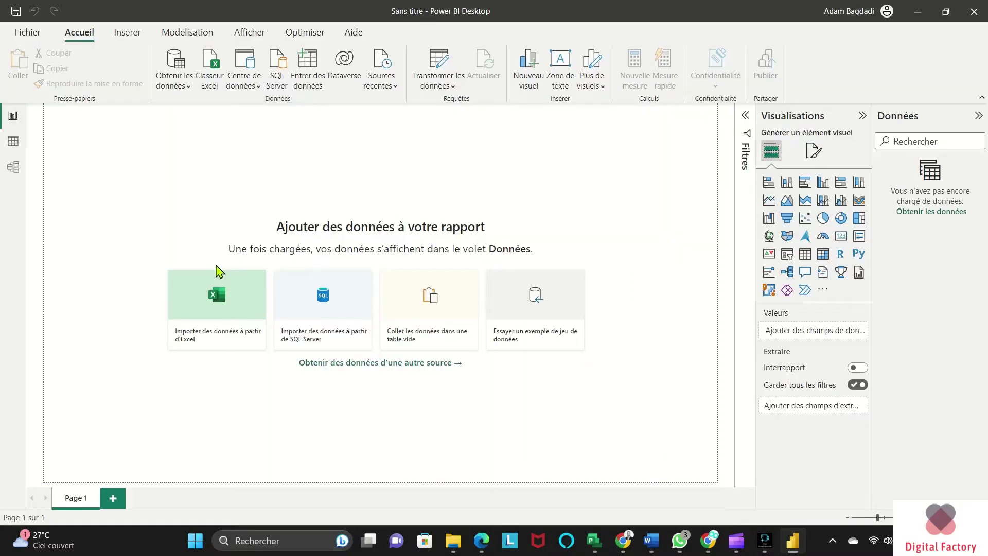
left_click(212, 283)
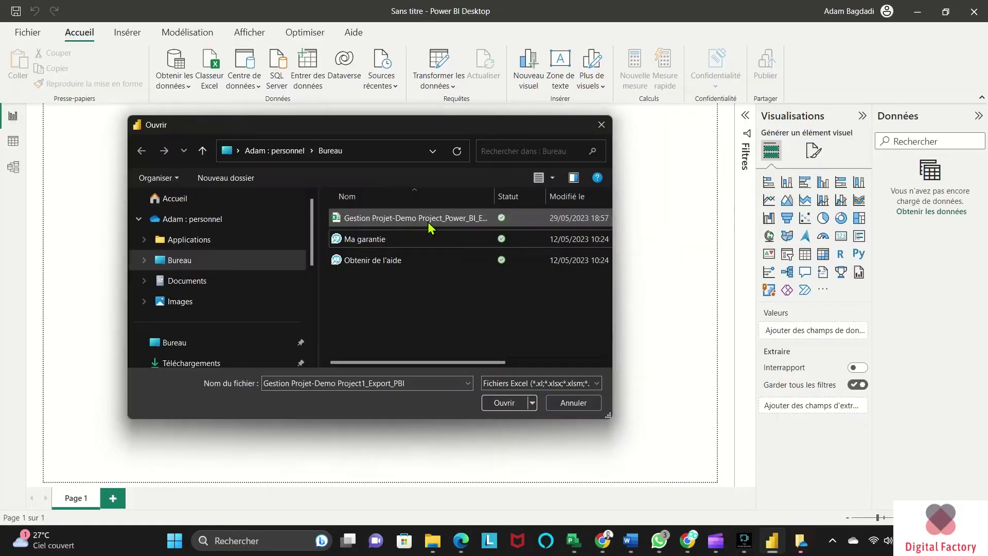
Open the exported workbook, load Table_tâches1 into Power BI, and expand its field list
double_click(430, 227)
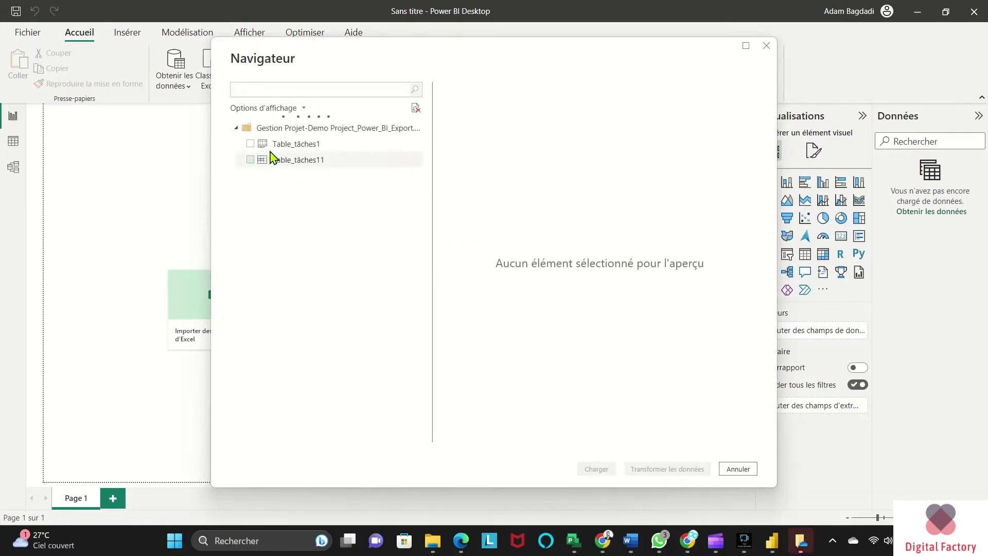
left_click(251, 143)
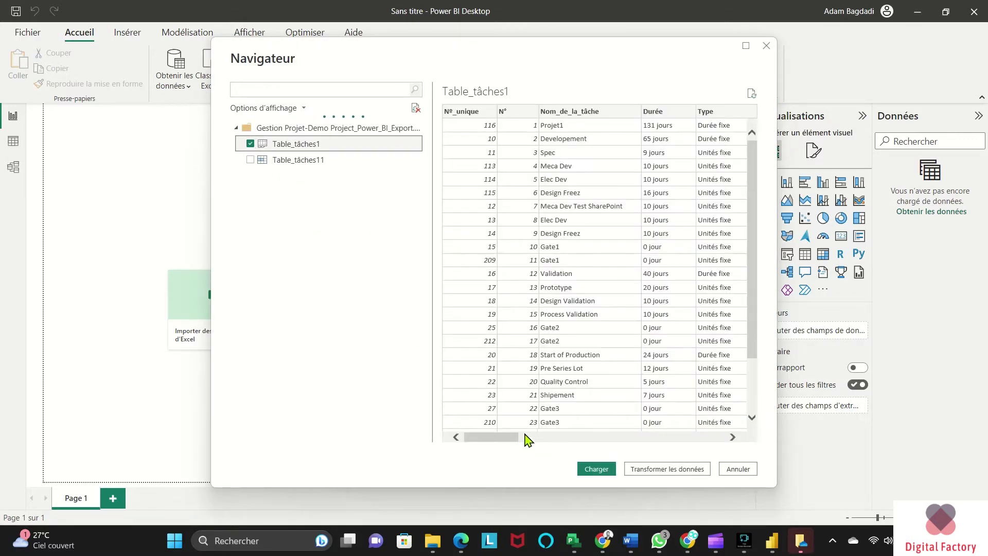
left_click_drag(503, 438, 748, 444)
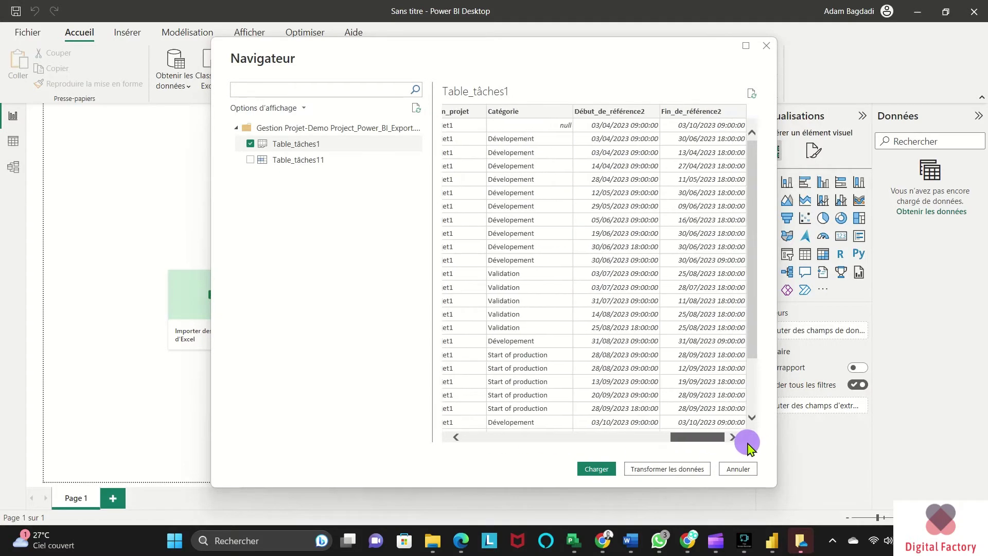
left_click(597, 470)
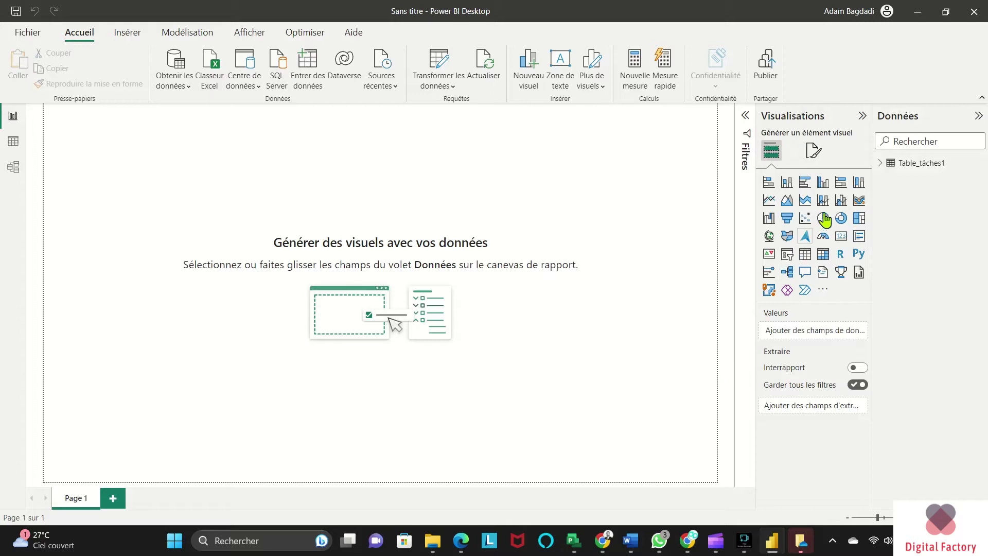
left_click(880, 164)
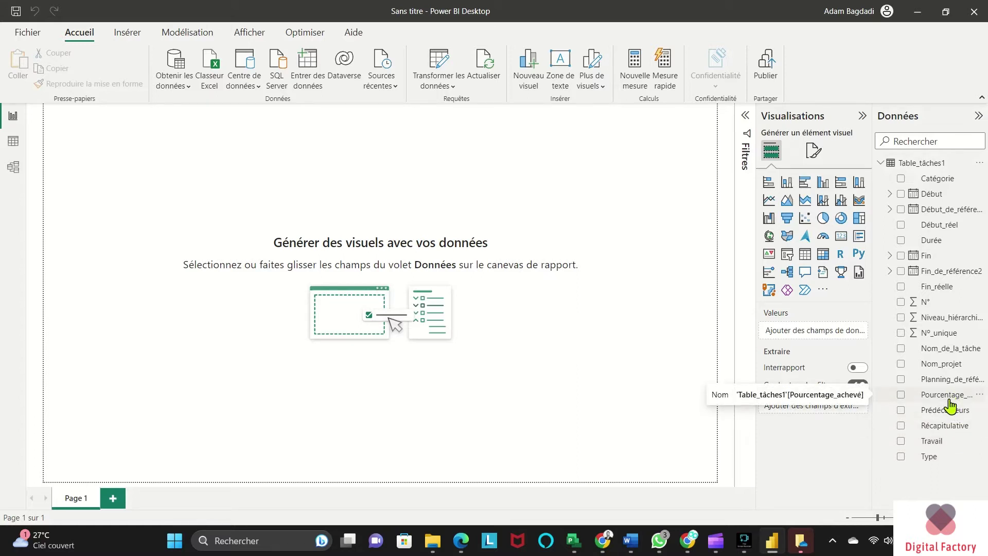
mouse_move(573, 540)
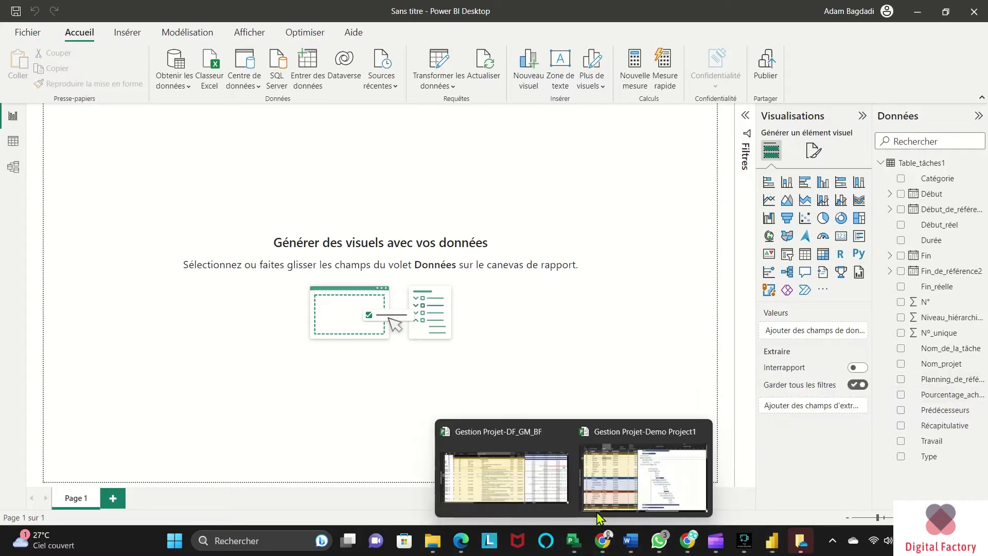
Back in Project, open the Export Power BI table definition for editing
left_click(628, 471)
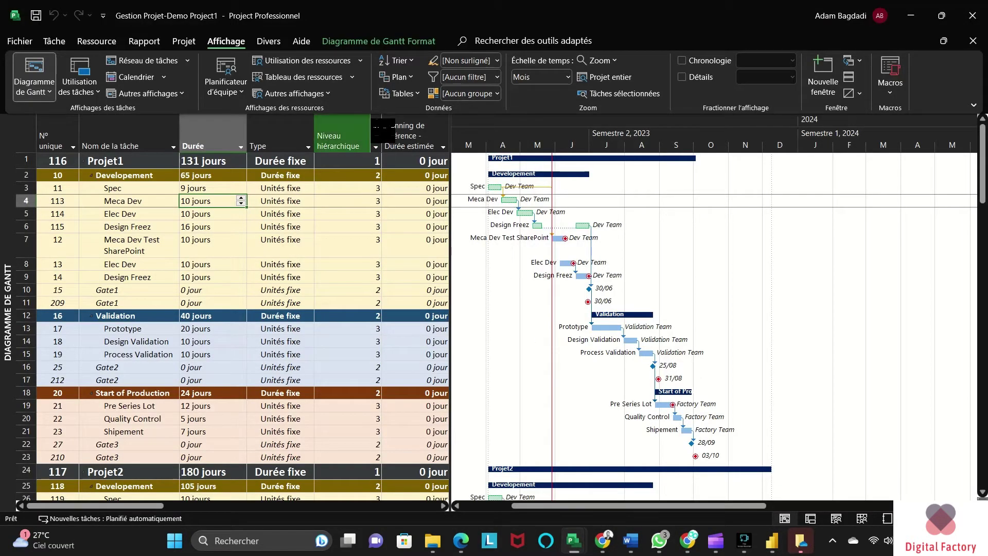
left_click(401, 93)
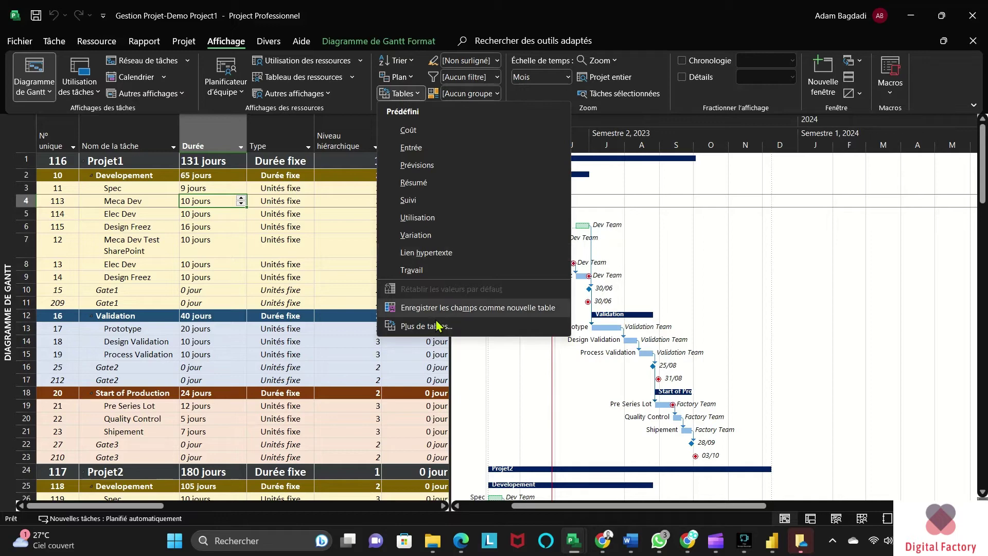
key("Escape")
left_click(342, 502)
left_click(343, 501)
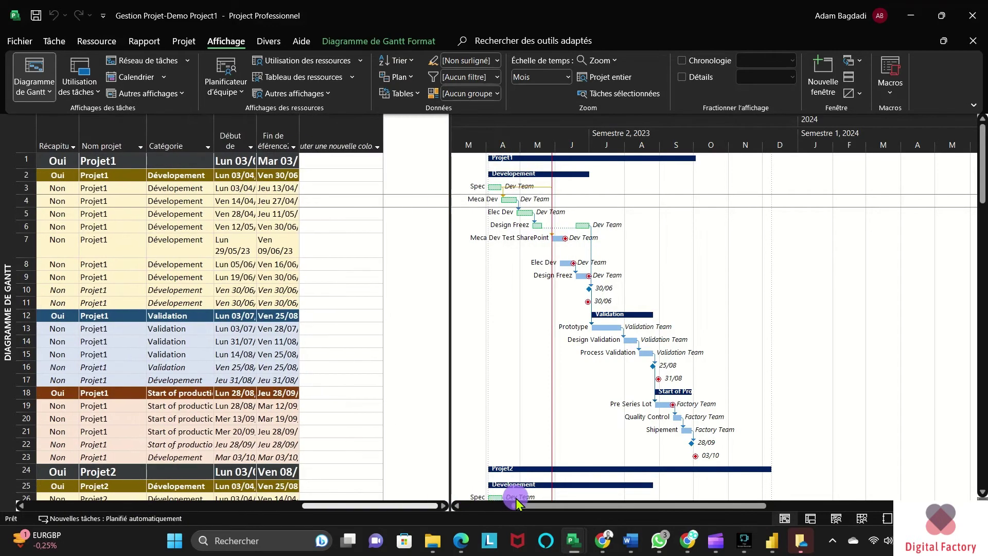
left_click(400, 94)
left_click(440, 330)
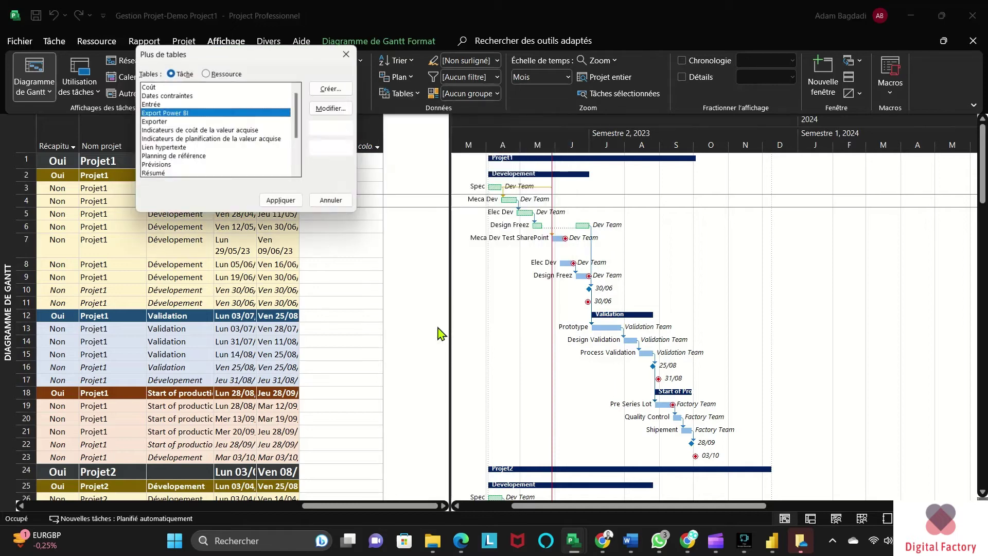
left_click(333, 108)
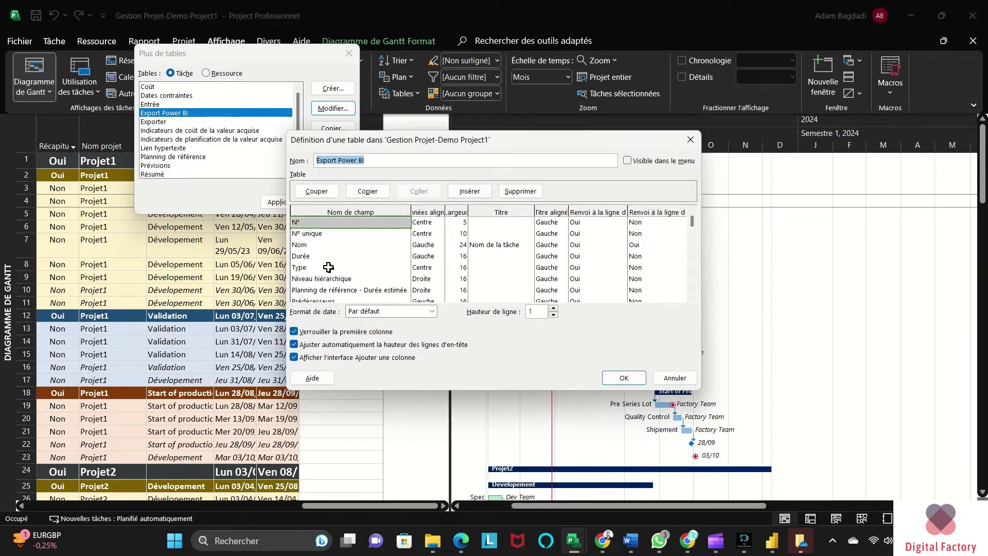
Append the Noms ressources field, save and apply the table, then scroll back to the leftmost columns
left_click(309, 267)
key("Down")
key("Down")
key("Down")
key("Down")
key("Down")
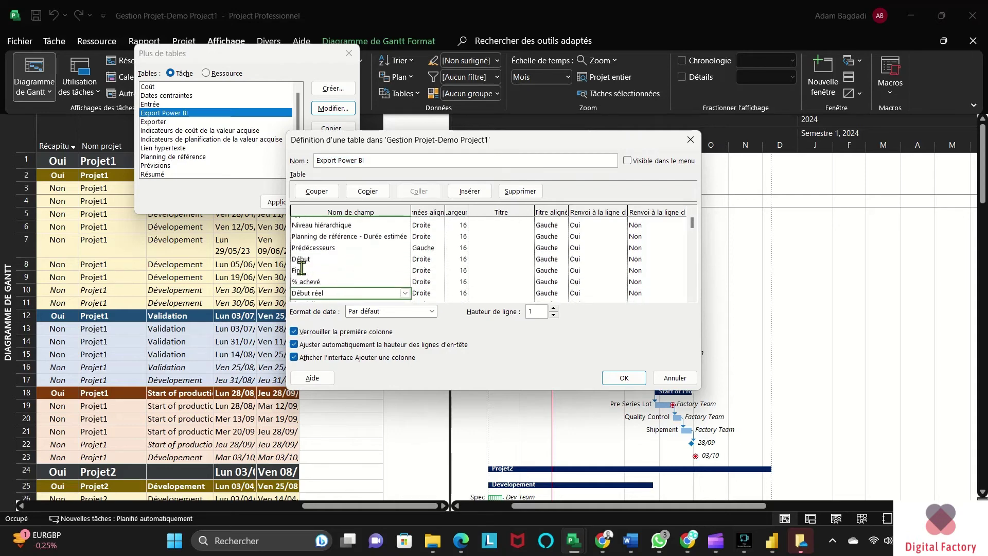
key("Down")
key("Down")
key("Down")
key("Down")
key("Down")
key("Down")
key("Down")
key("Down")
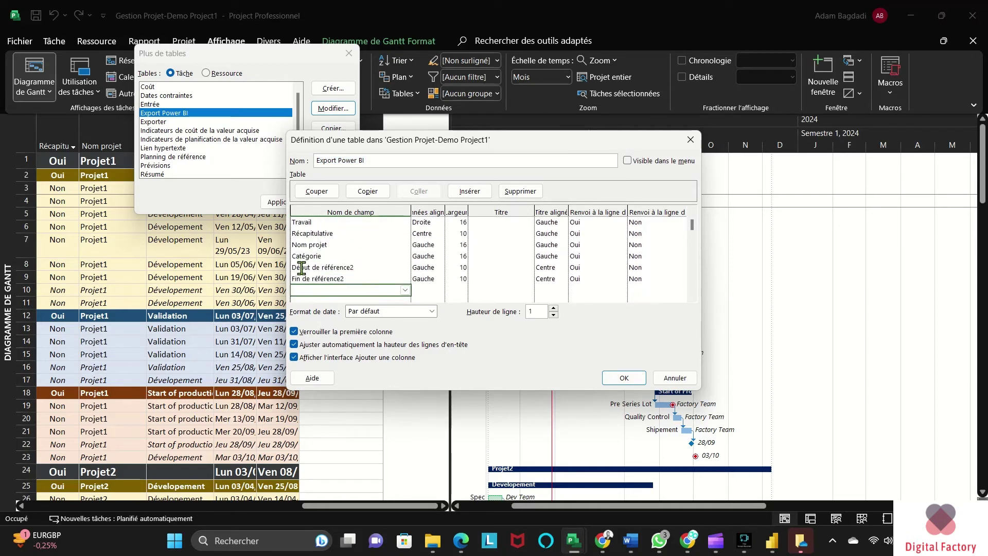
type("Noms ressources")
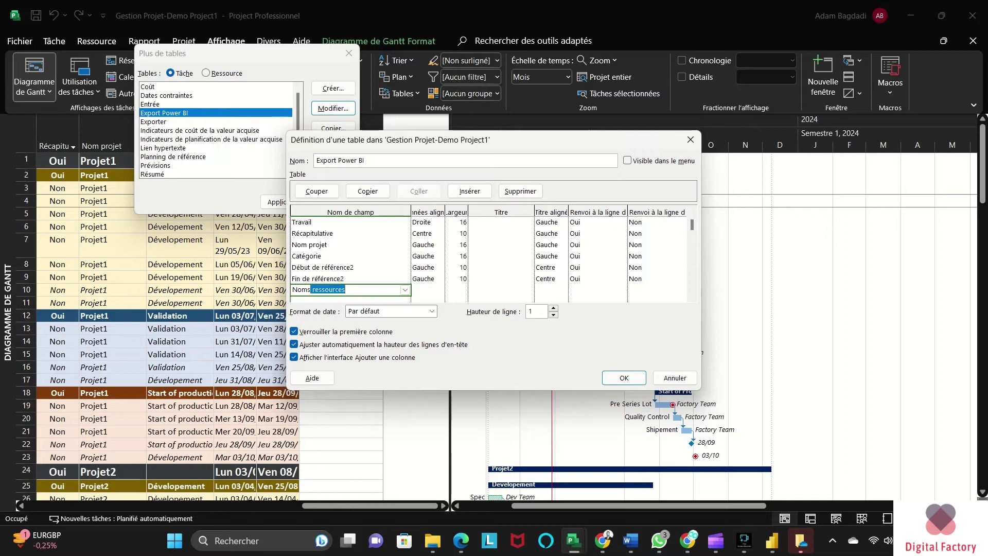
key("Return")
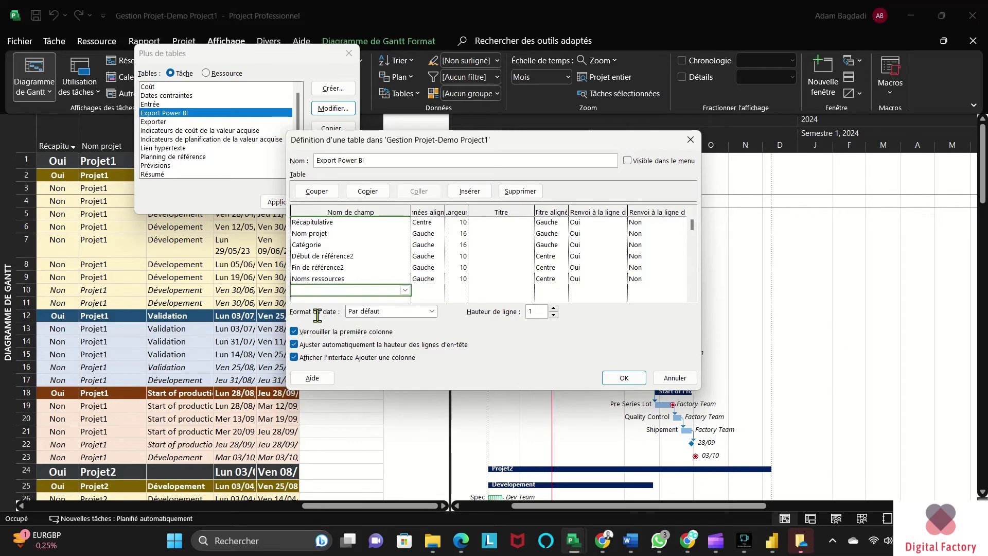
left_click(617, 378)
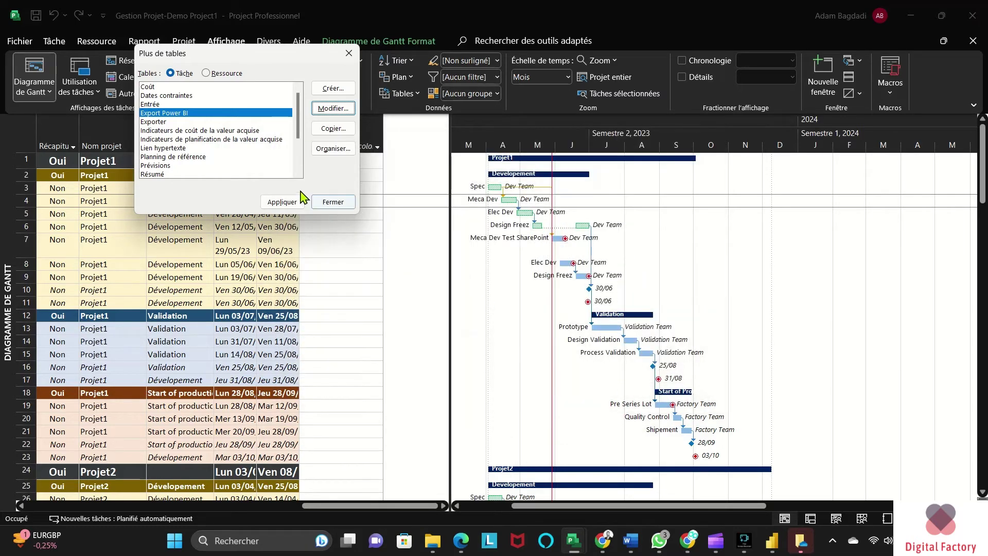
left_click(282, 202)
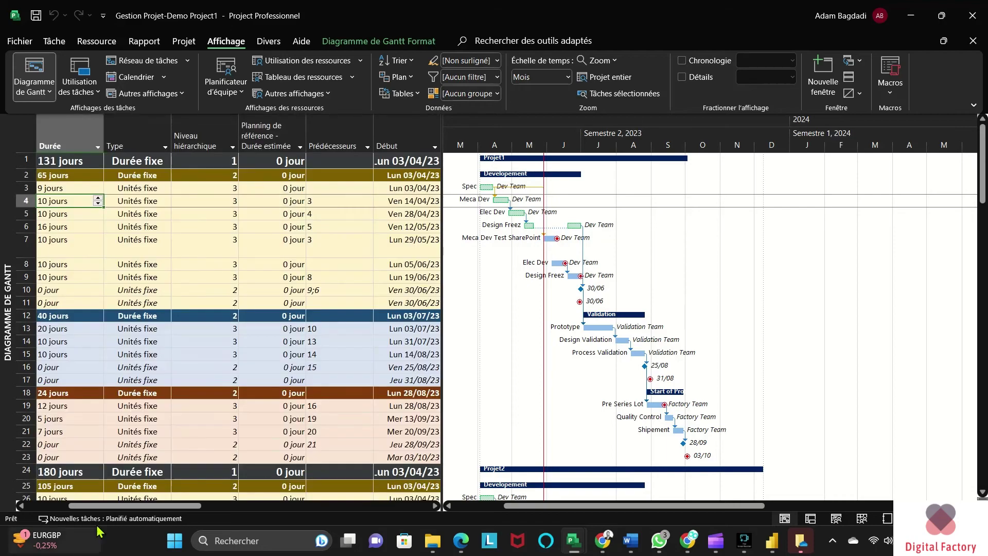
left_click_drag(114, 512, 332, 495)
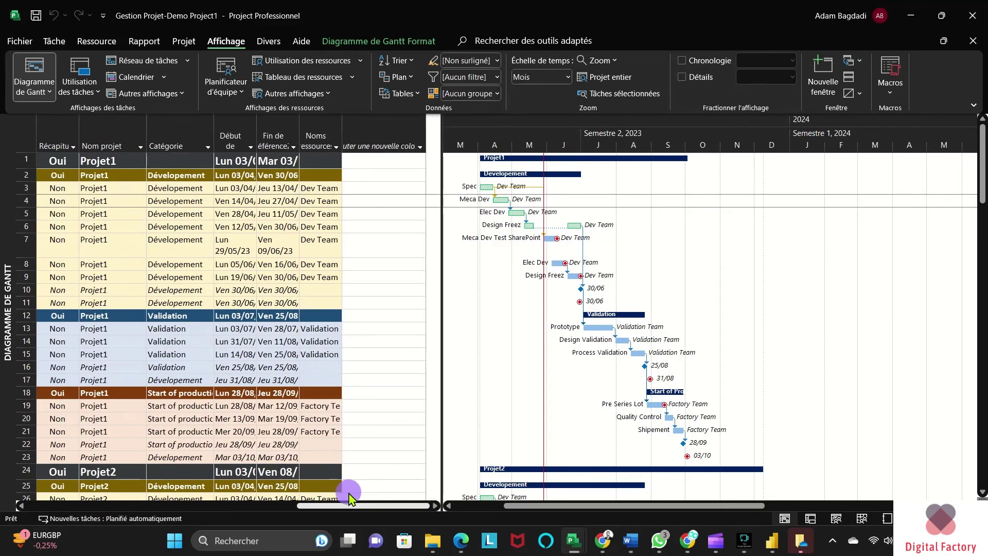
left_click_drag(364, 496, 92, 496)
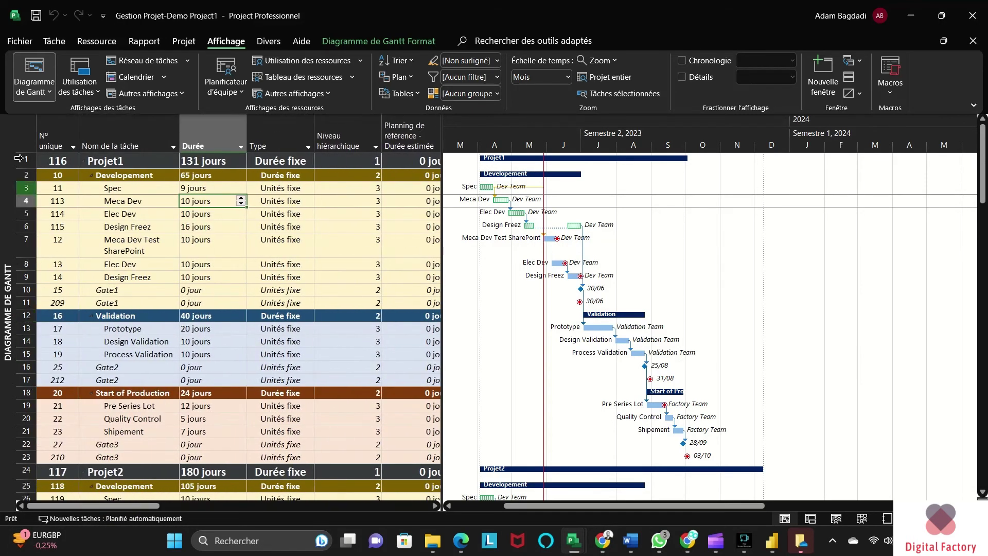
Re-export the project as an Excel workbook over Gestion Projet-Demo Project_Power_BI_Export on Bureau
left_click(19, 41)
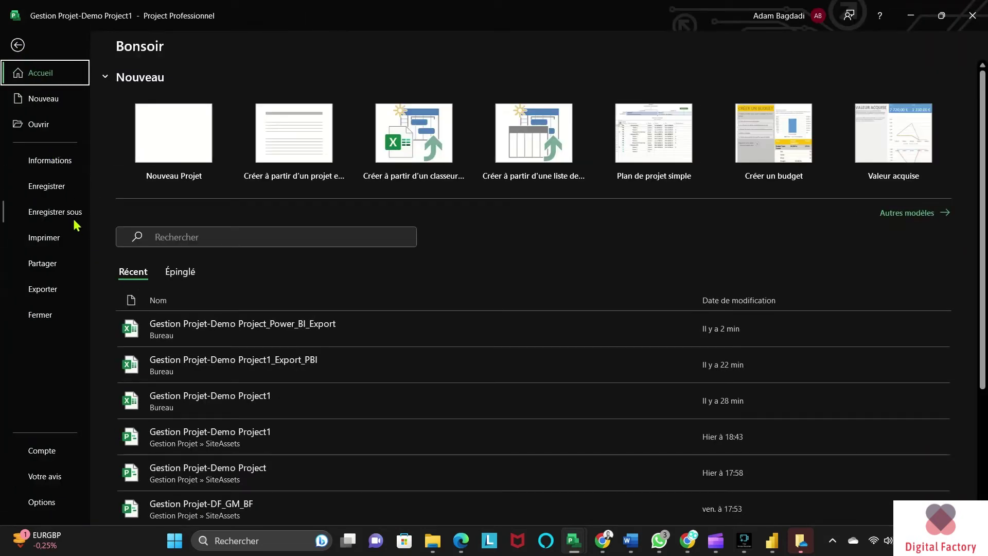
left_click(73, 293)
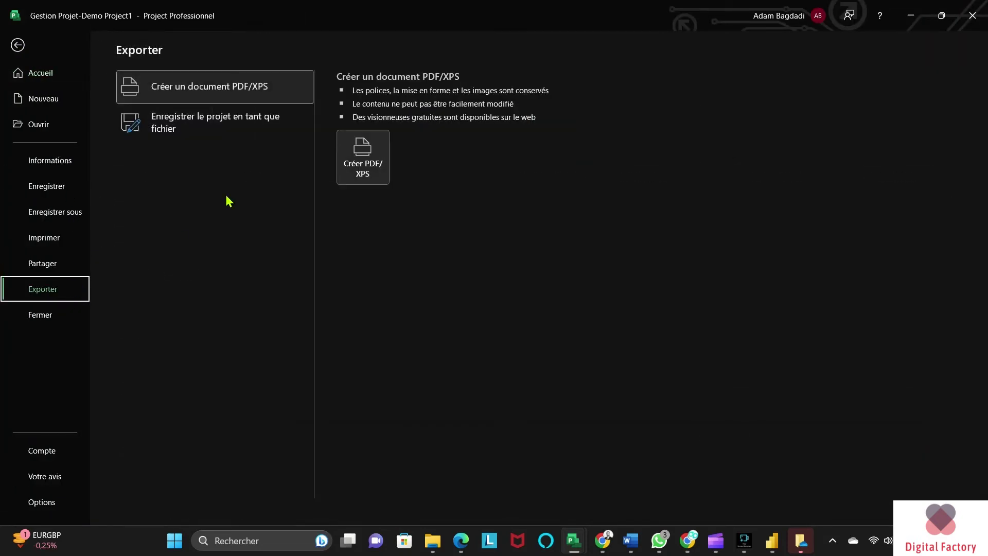
left_click(221, 123)
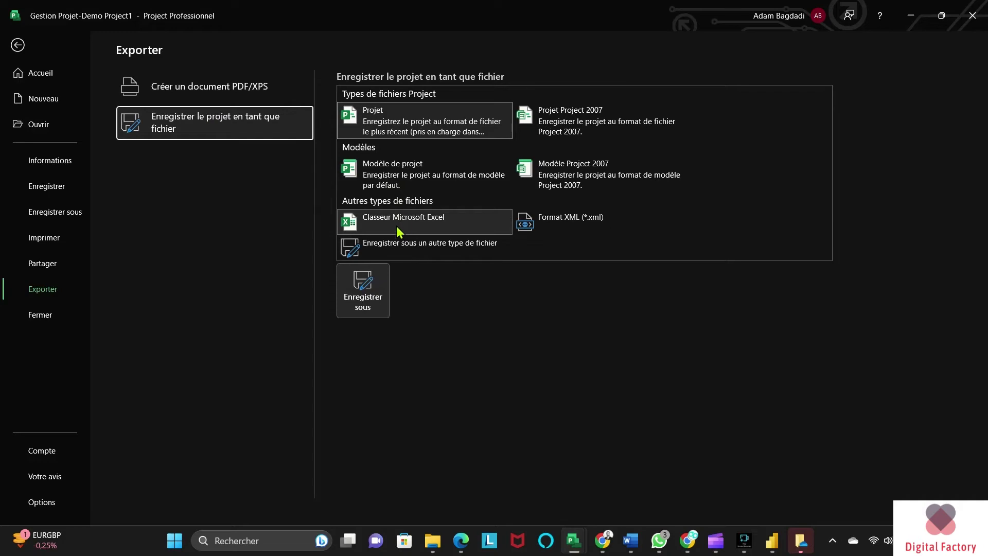
double_click(399, 220)
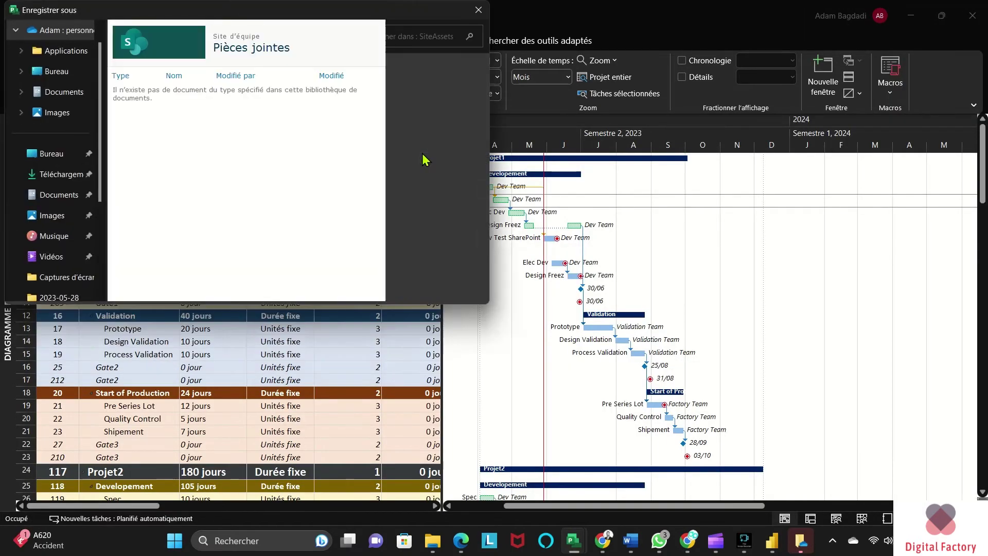
left_click(51, 187)
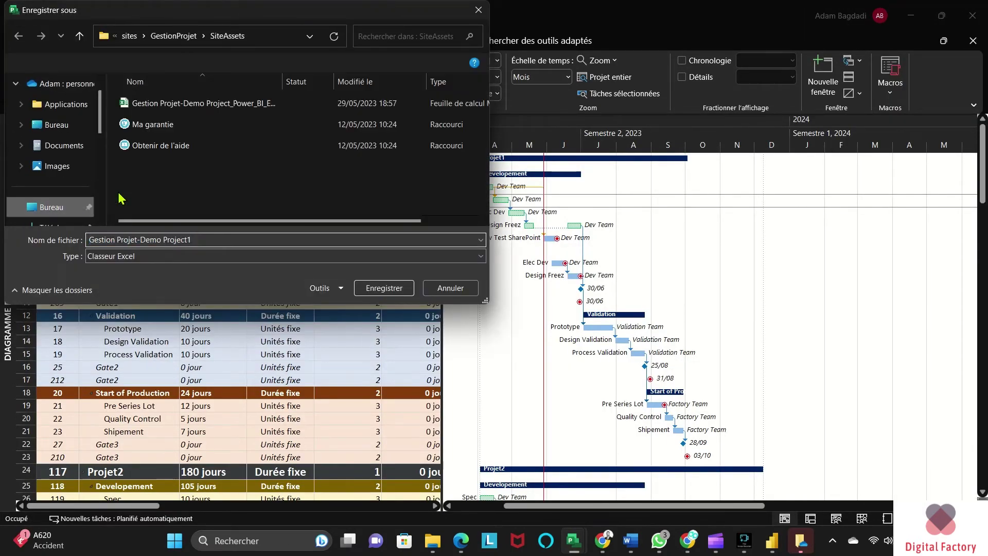
left_click(195, 104)
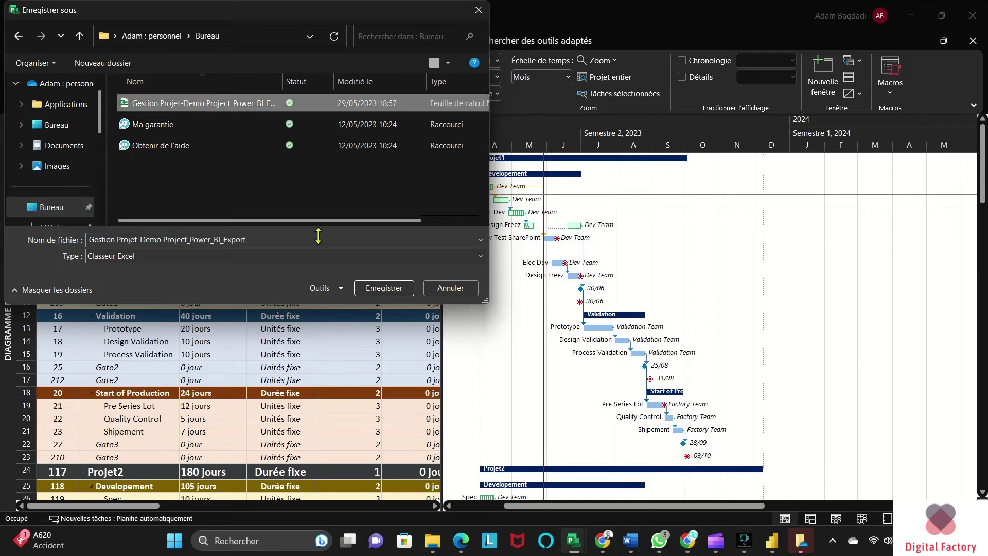
left_click(407, 293)
Confirm the overwrite, then export selected tasks with headers using the saved Mappage PowerBI Export
left_click(530, 271)
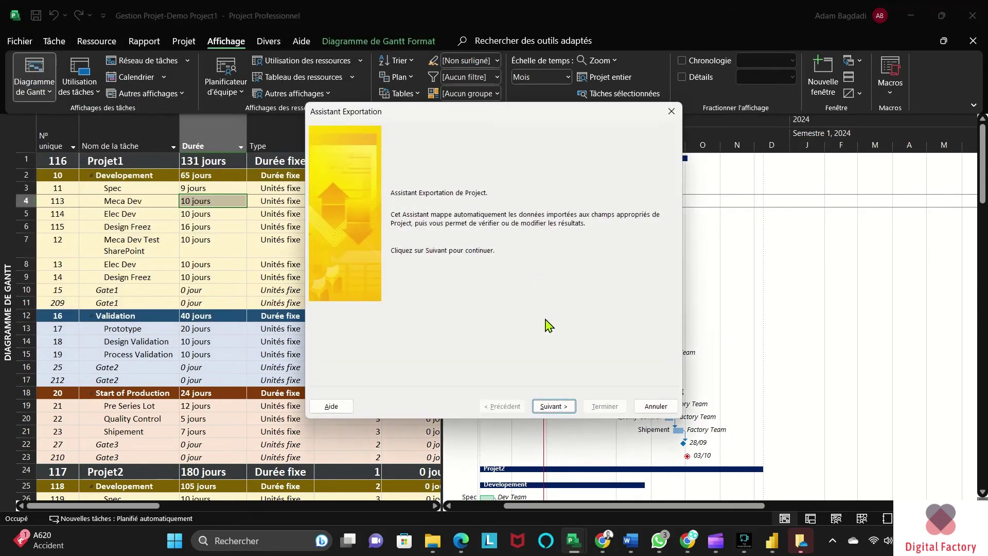
left_click(553, 406)
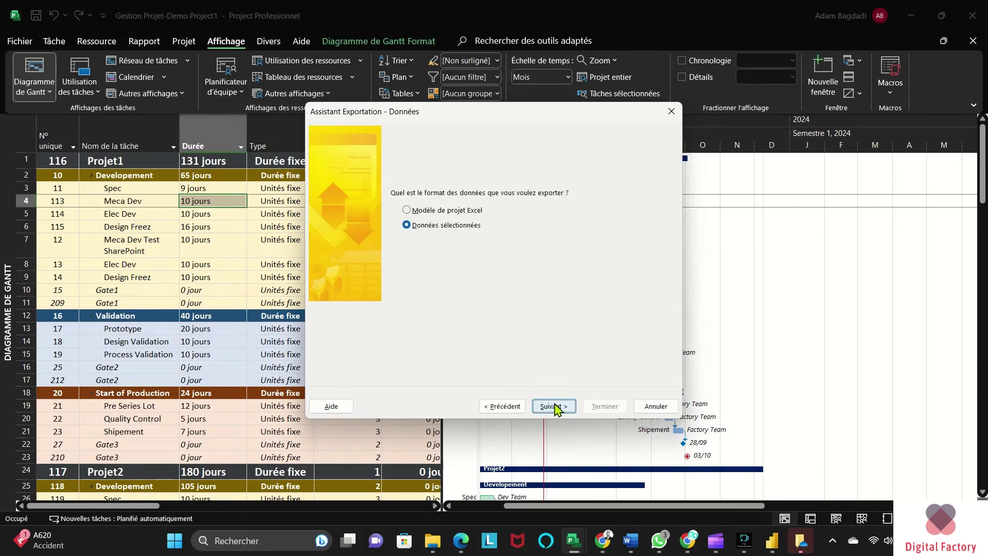
left_click(554, 406)
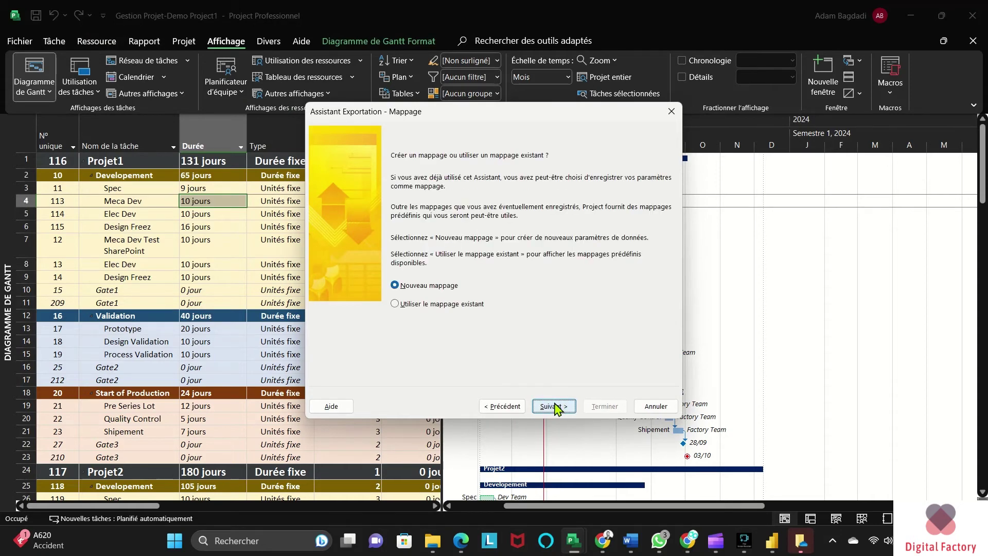
left_click(442, 303)
left_click(568, 407)
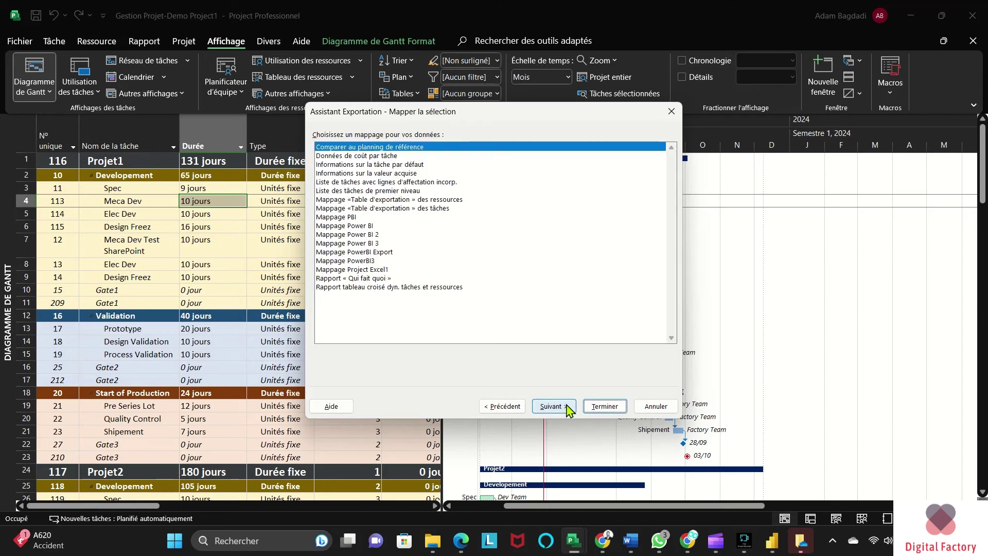
left_click(401, 252)
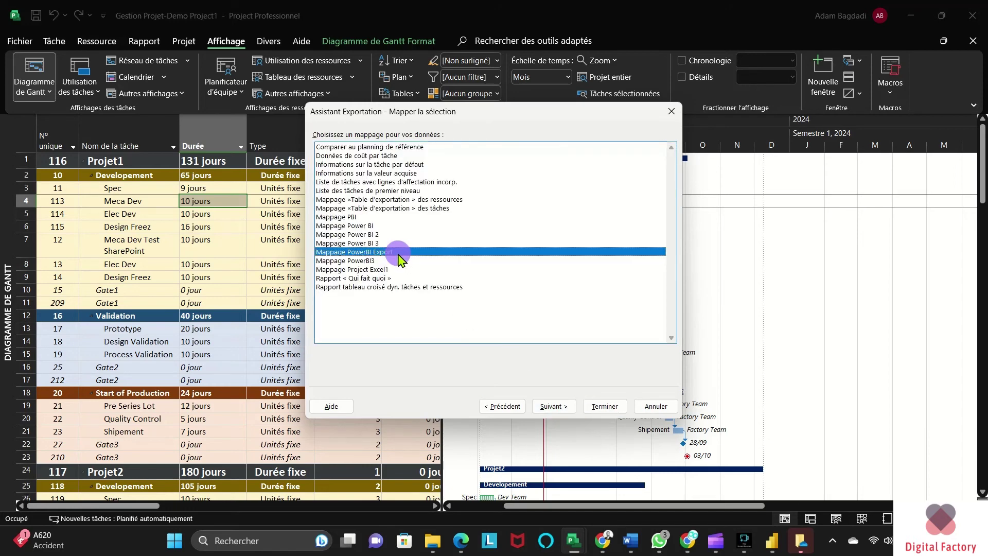
left_click(546, 407)
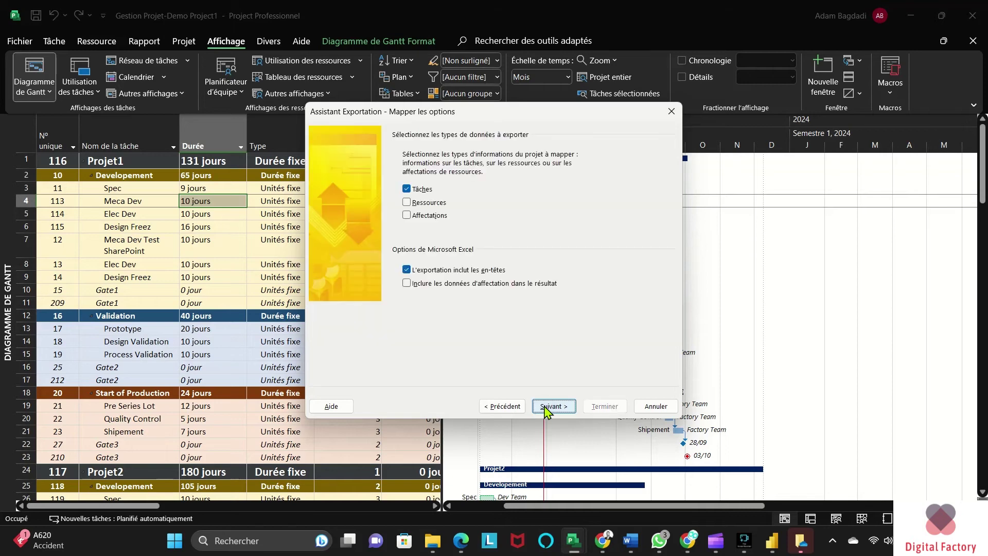
left_click(546, 408)
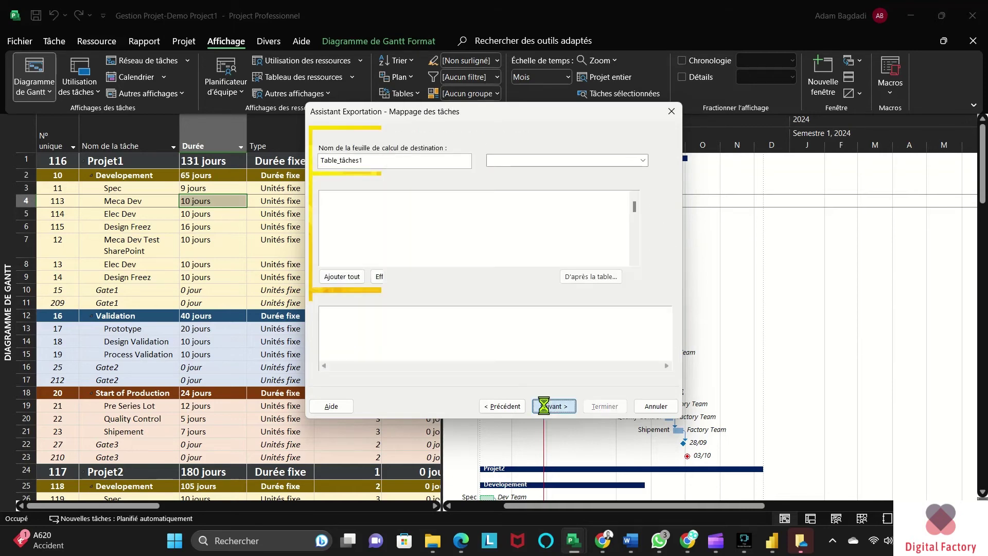
Rebuild the task mapping from the Export Power BI table, mapping Noms ressources to Noms_ressources
left_click(637, 211)
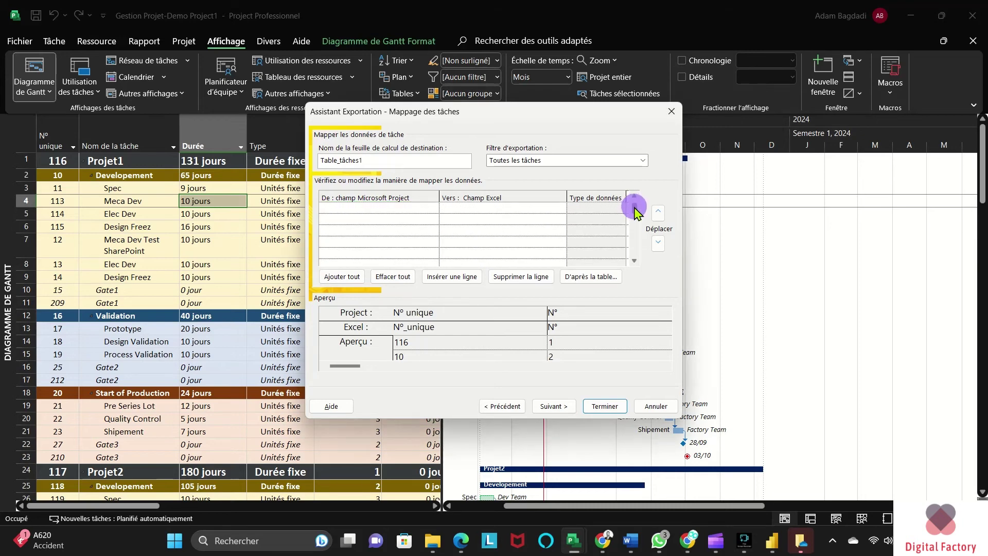
left_click(636, 211)
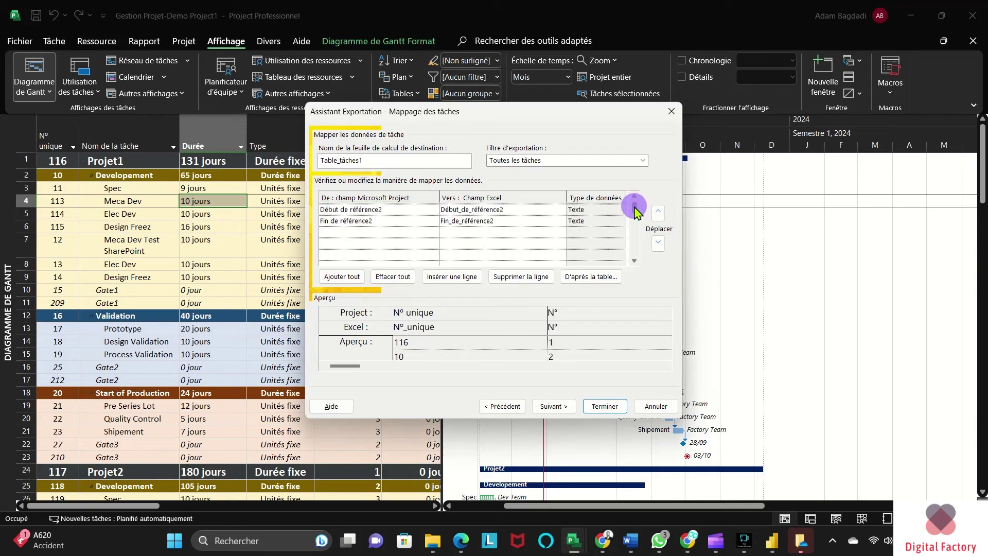
left_click(604, 283)
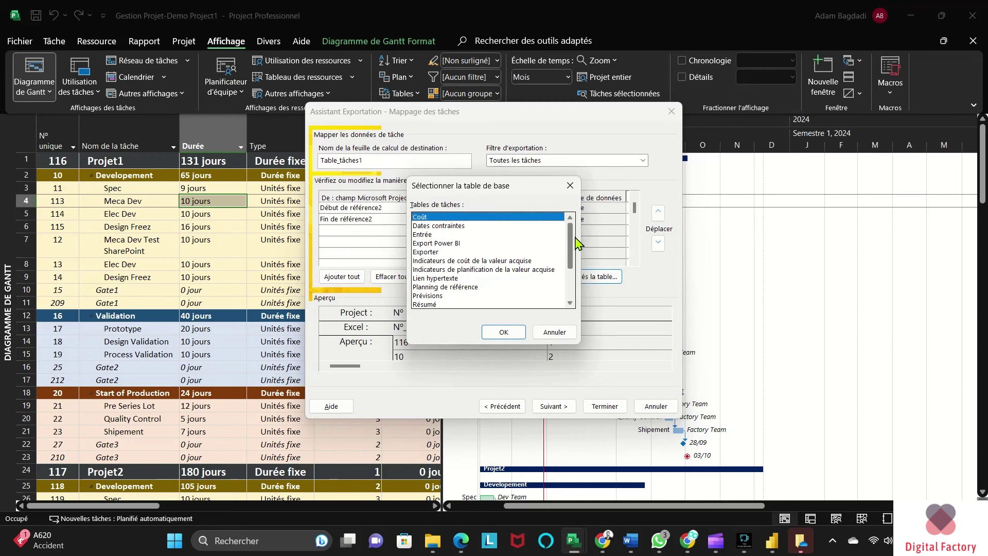
left_click(525, 251)
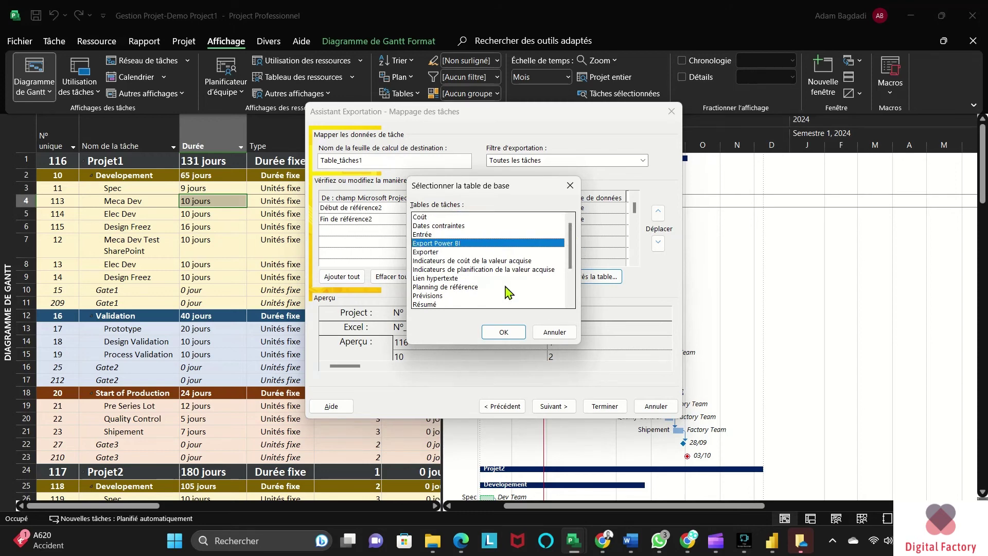
left_click(503, 332)
left_click(410, 242)
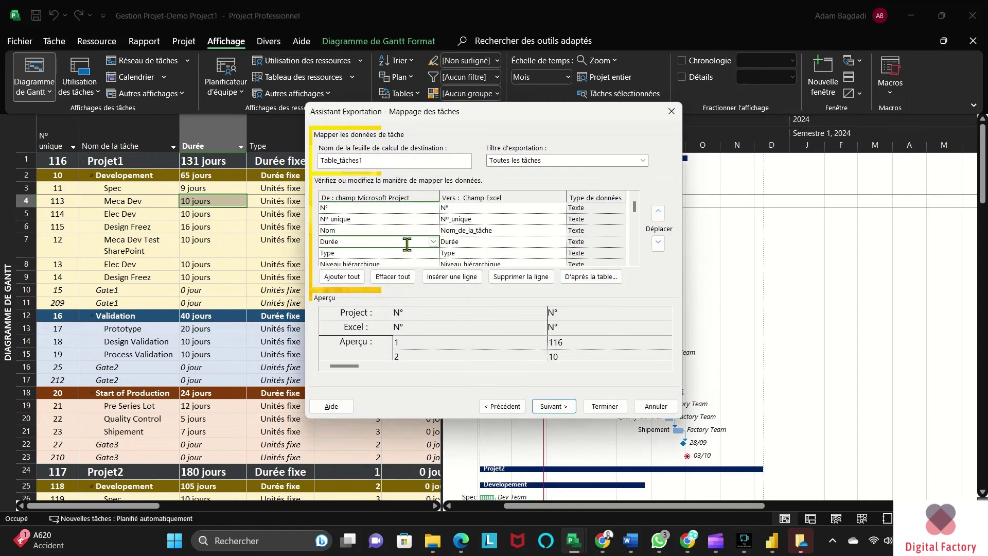
scroll(409, 245, "down", 2)
scroll(409, 245, "down", 2)
scroll(409, 245, "down", 3)
scroll(409, 245, "down", 3)
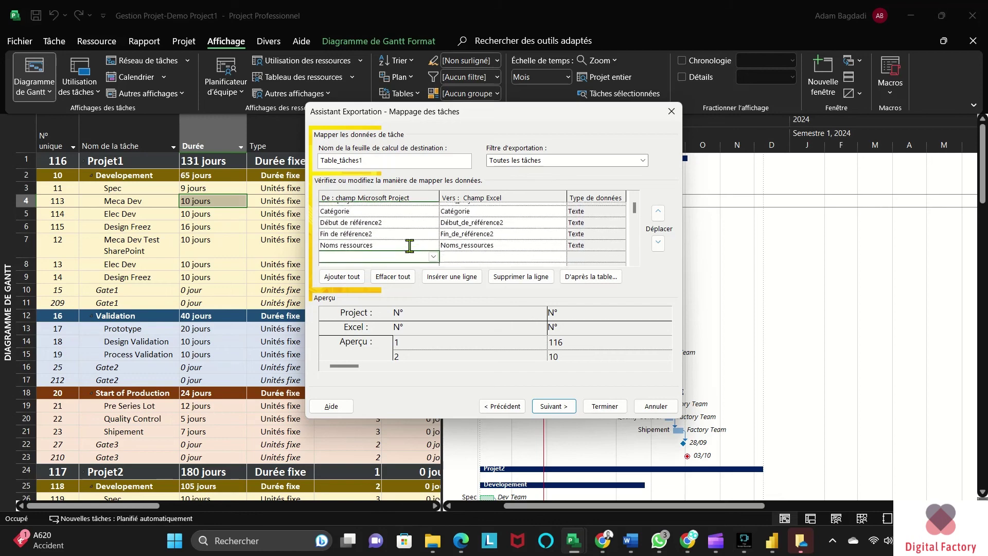
scroll(409, 245, "down", 1)
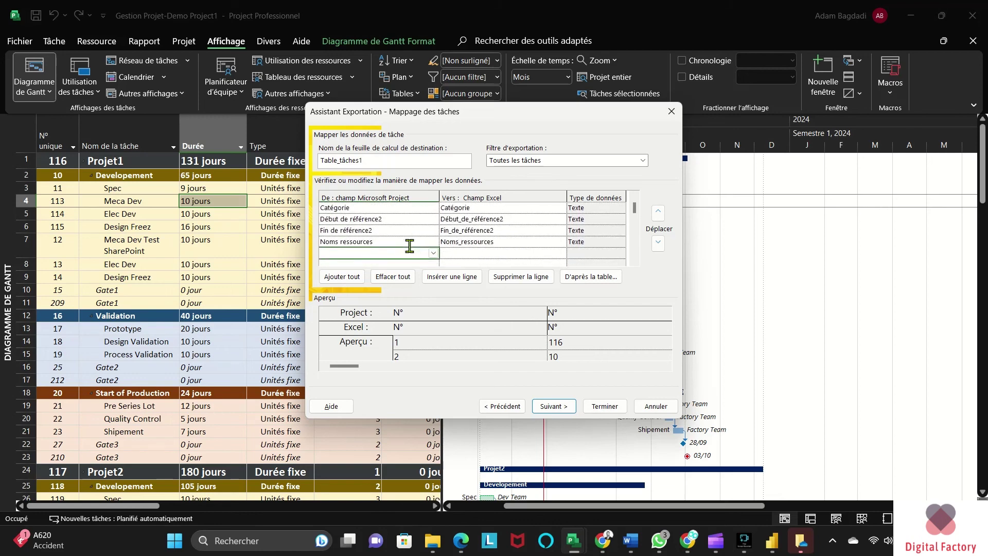
Overwrite the saved mapping 'Mappage PowerBI Export' and finish the Excel export
left_click(542, 407)
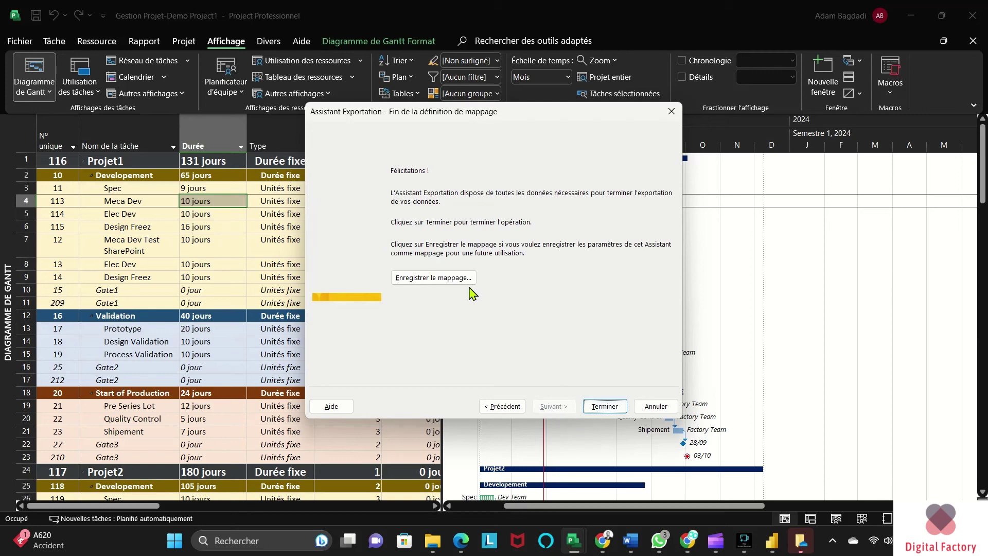
left_click(465, 281)
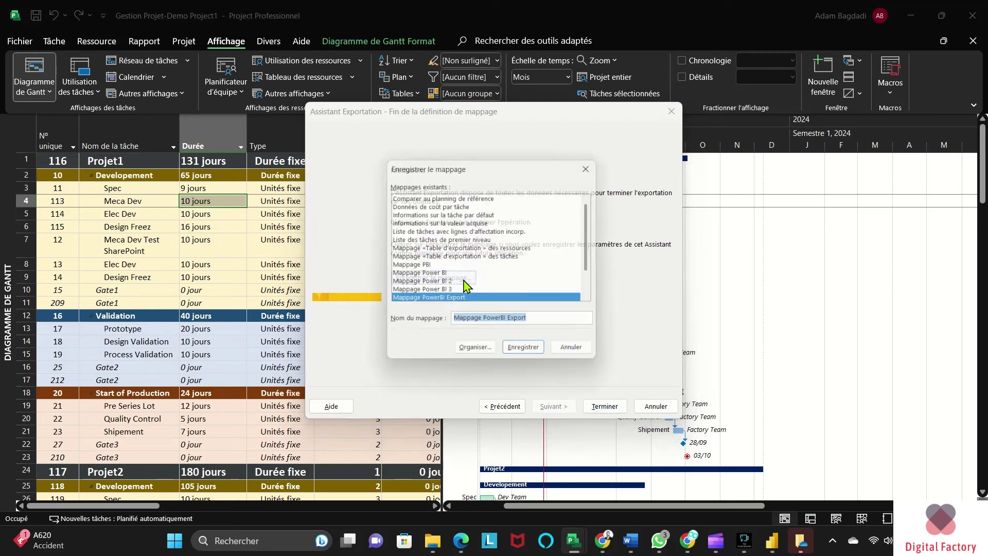
left_click(530, 355)
left_click(475, 323)
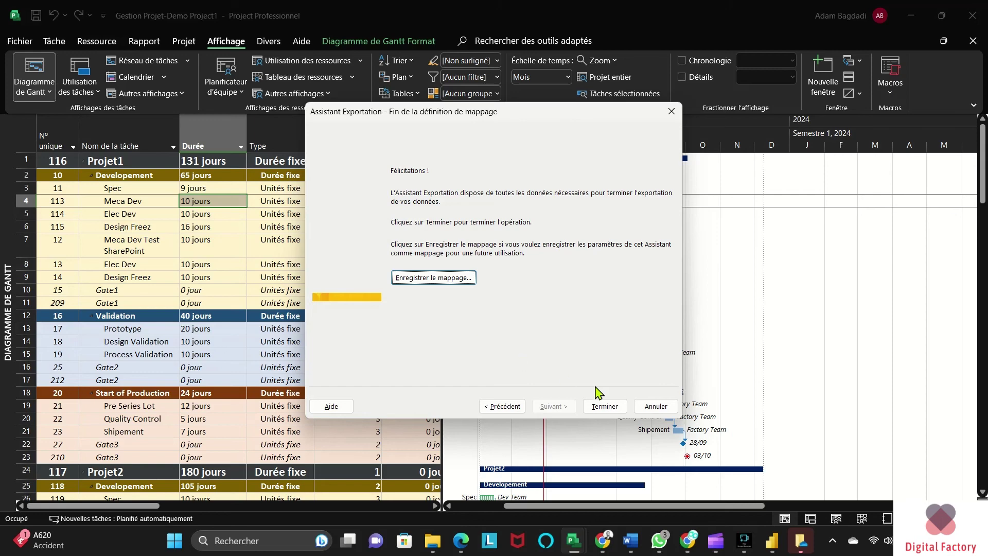
left_click(614, 406)
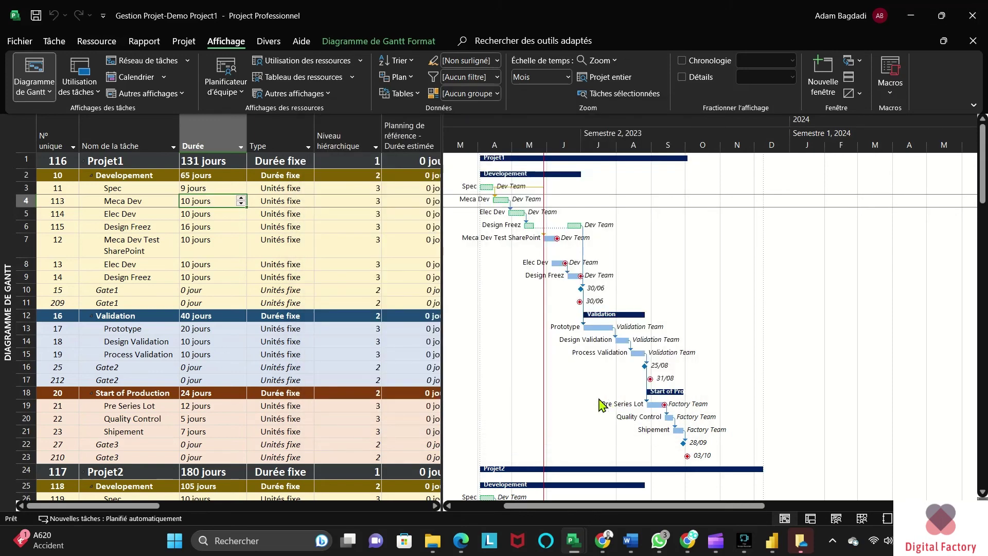
Refresh Table_tâches1 in Power BI Desktop from the re-exported workbook
left_click(339, 290)
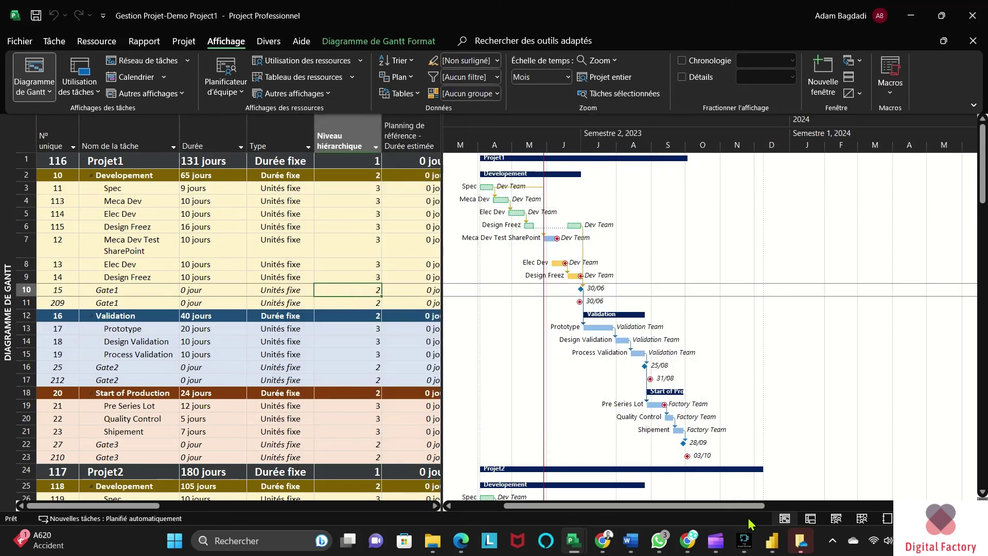
mouse_move(771, 540)
left_click(772, 547)
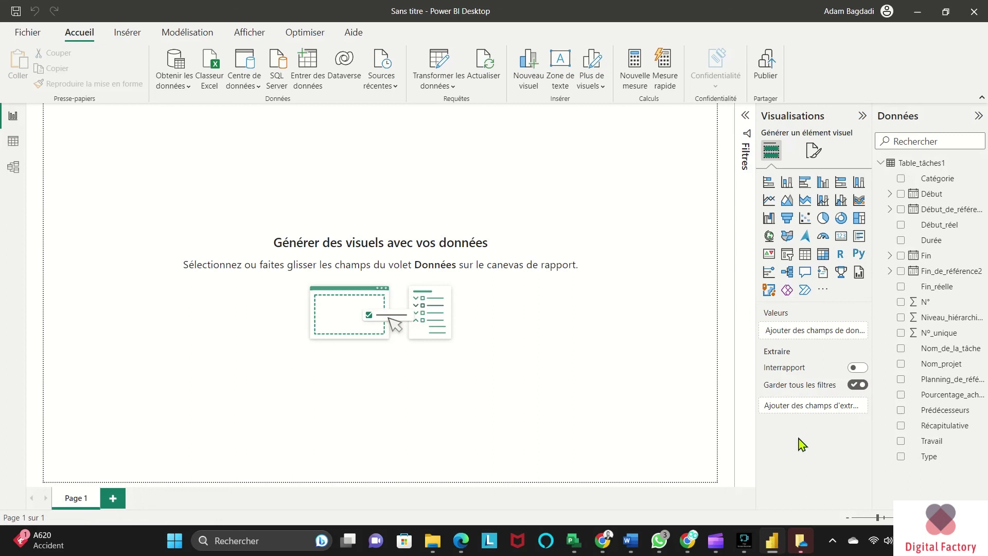
left_click(480, 82)
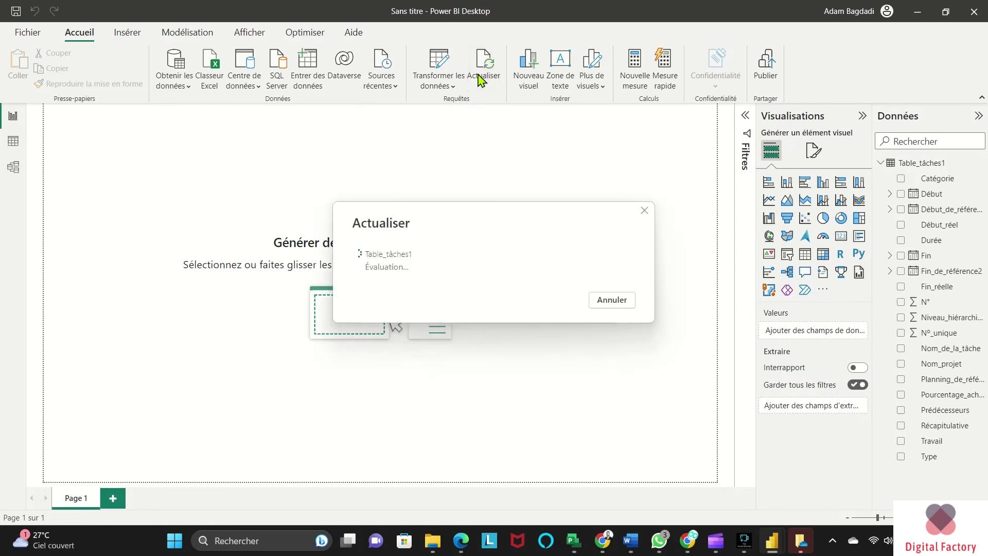